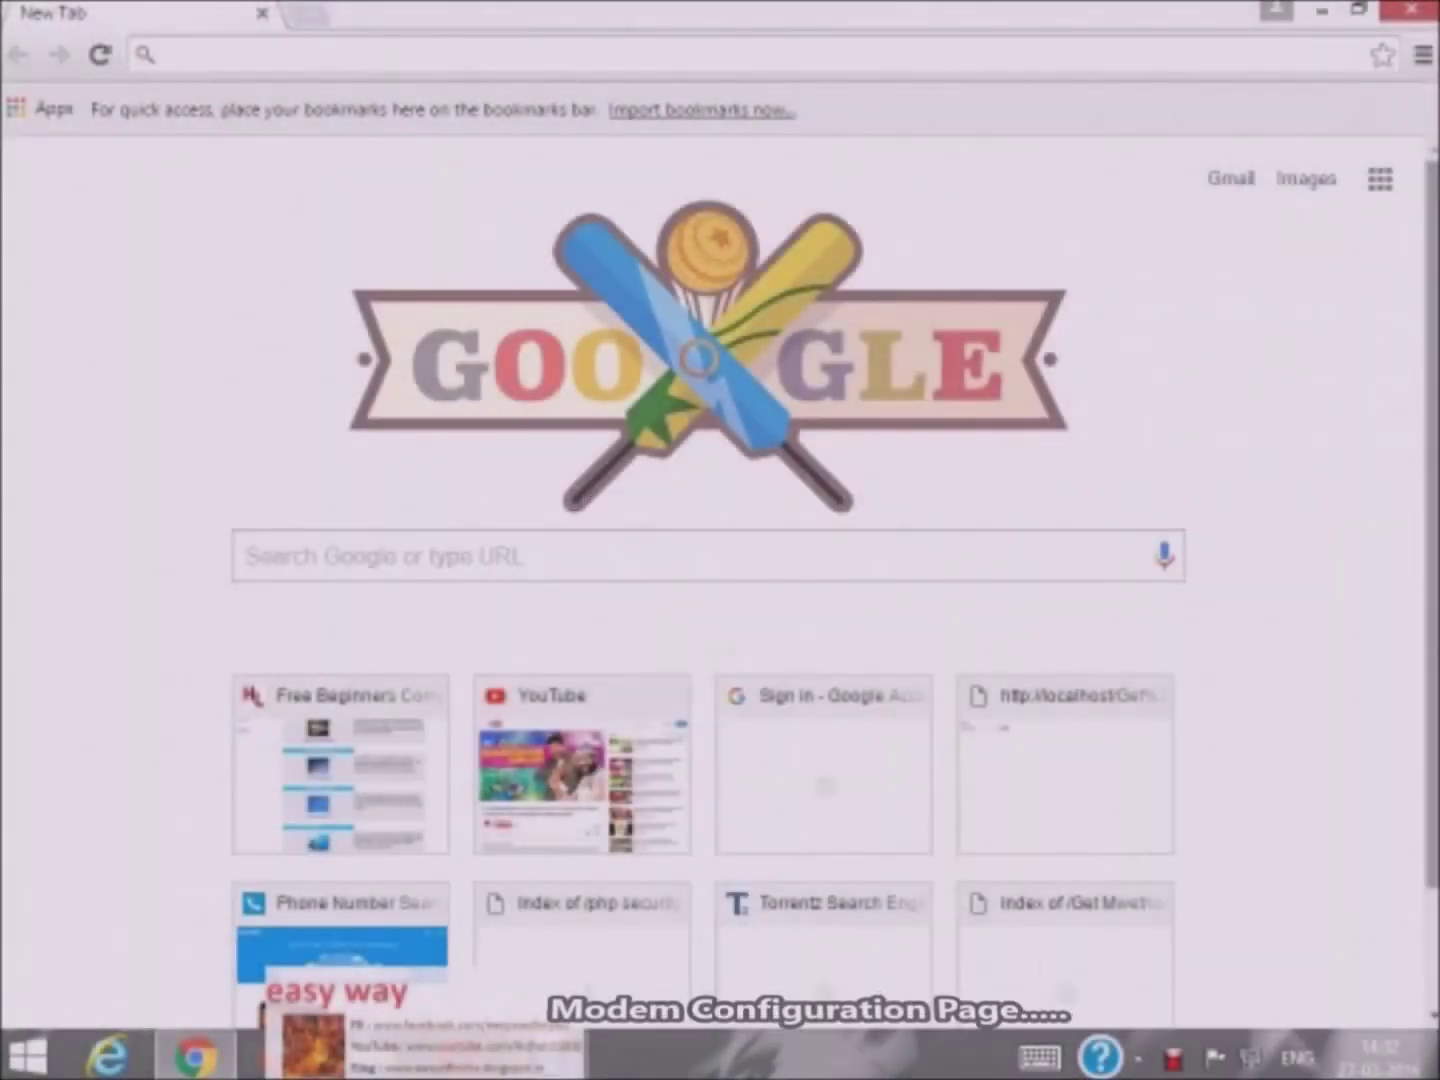
pyautogui.write('192.1')
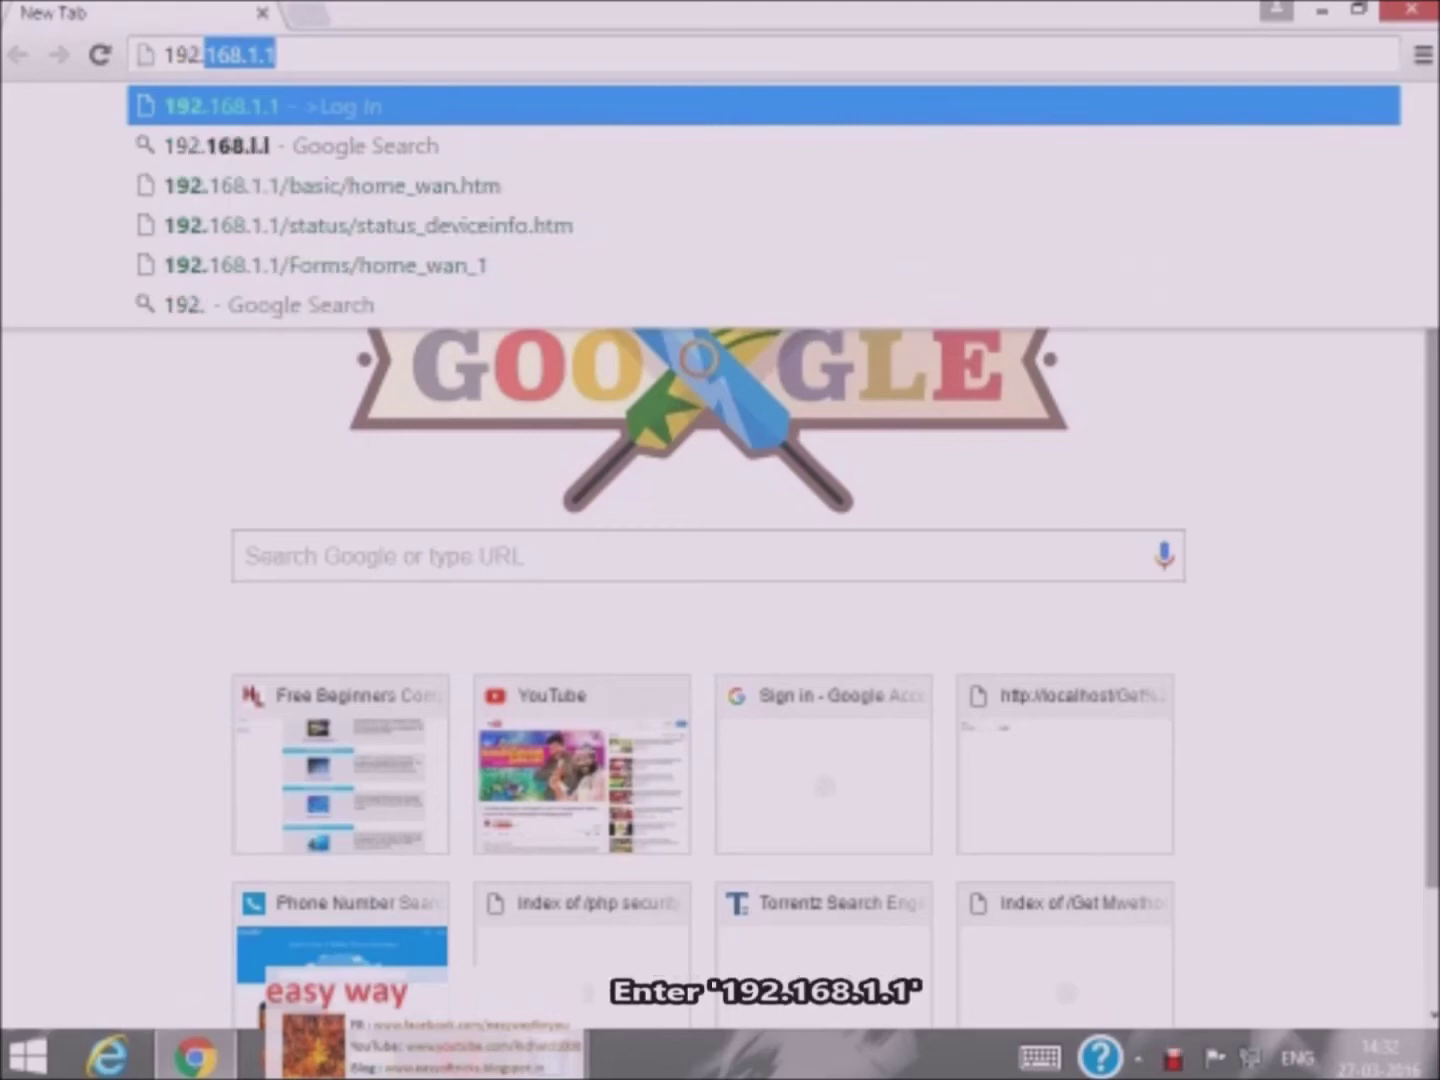
pyautogui.write('6')
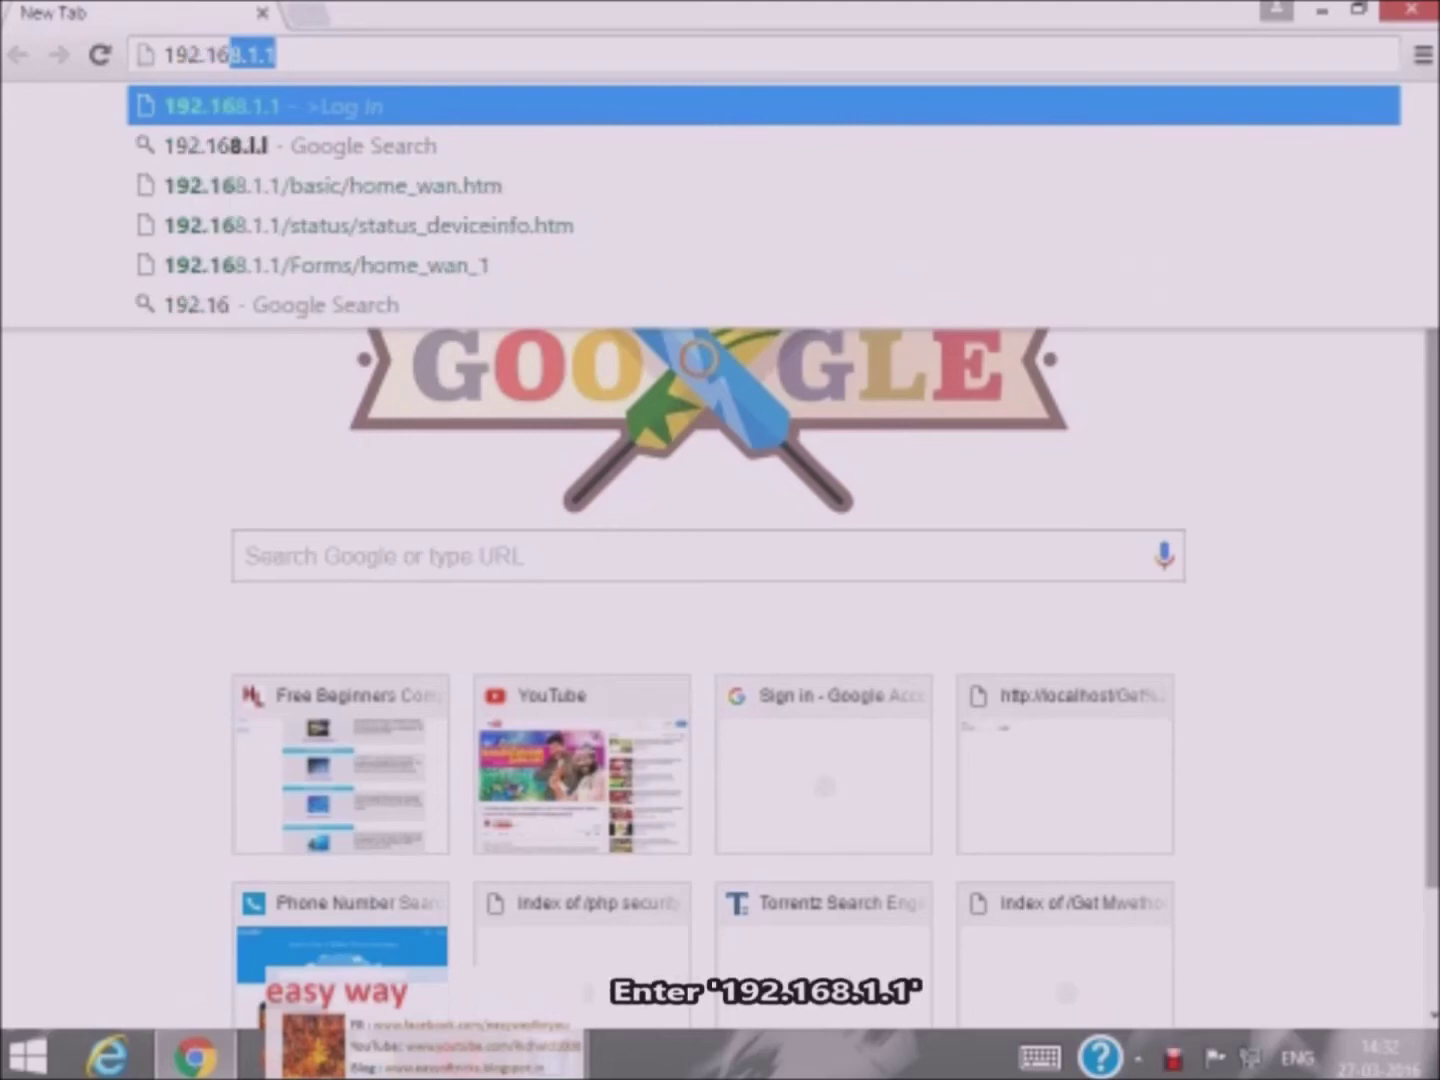
pyautogui.write('8.1')
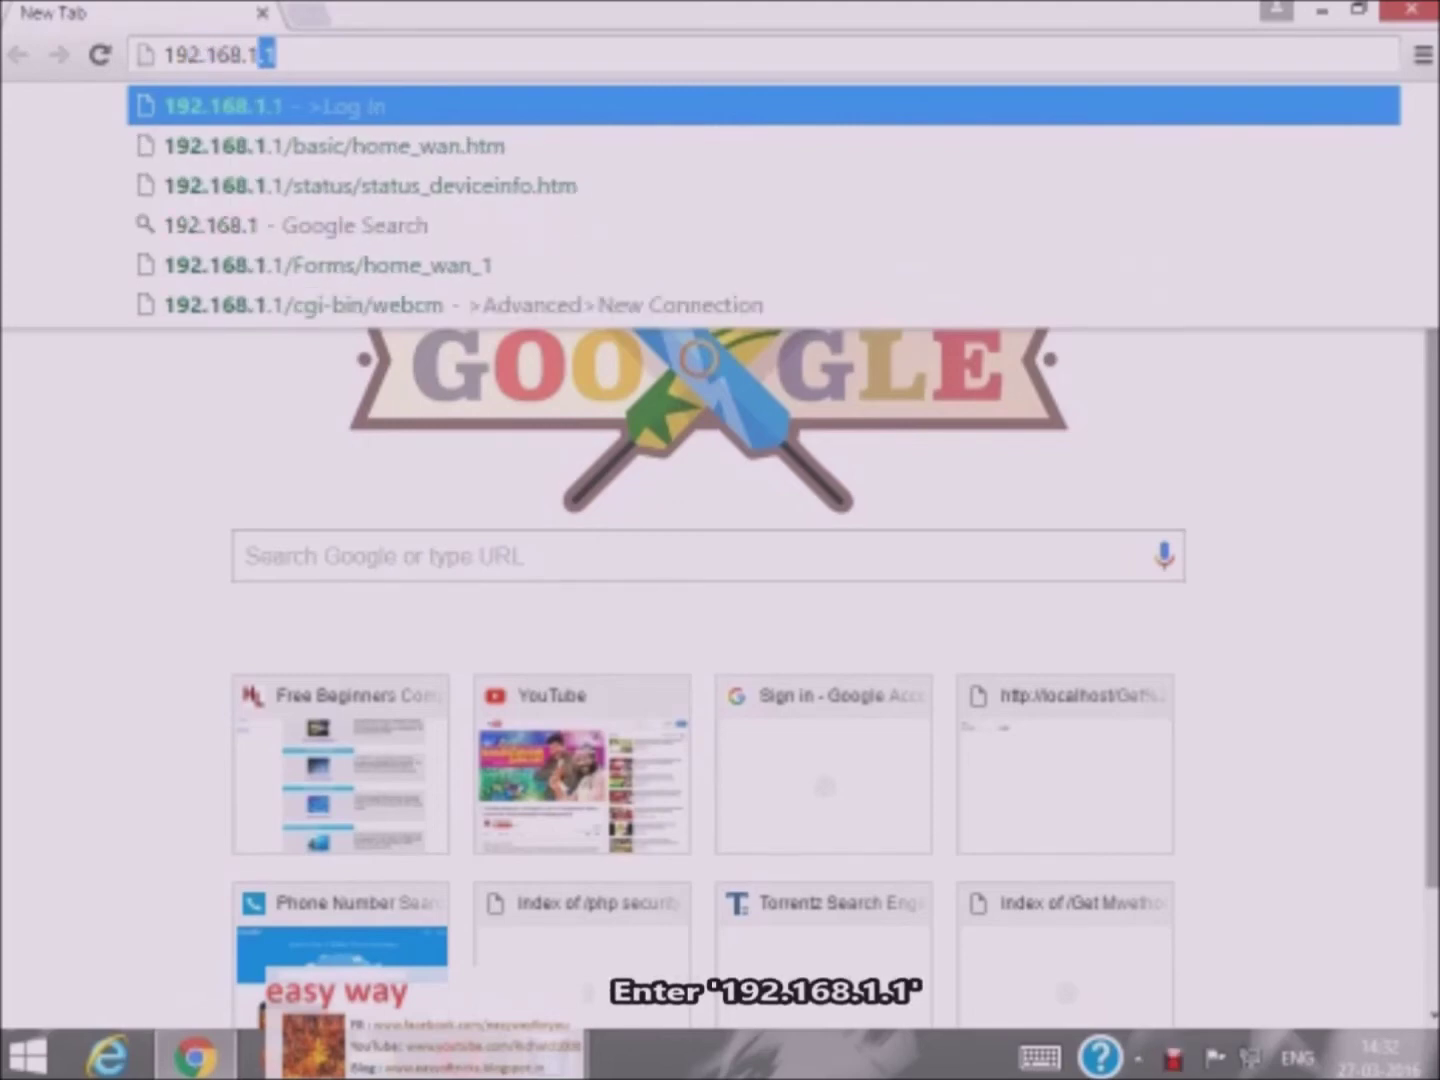
pyautogui.write('.1')
# - Load the router admin address 192.168.1.1 in Chrome
pyautogui.press('Return')
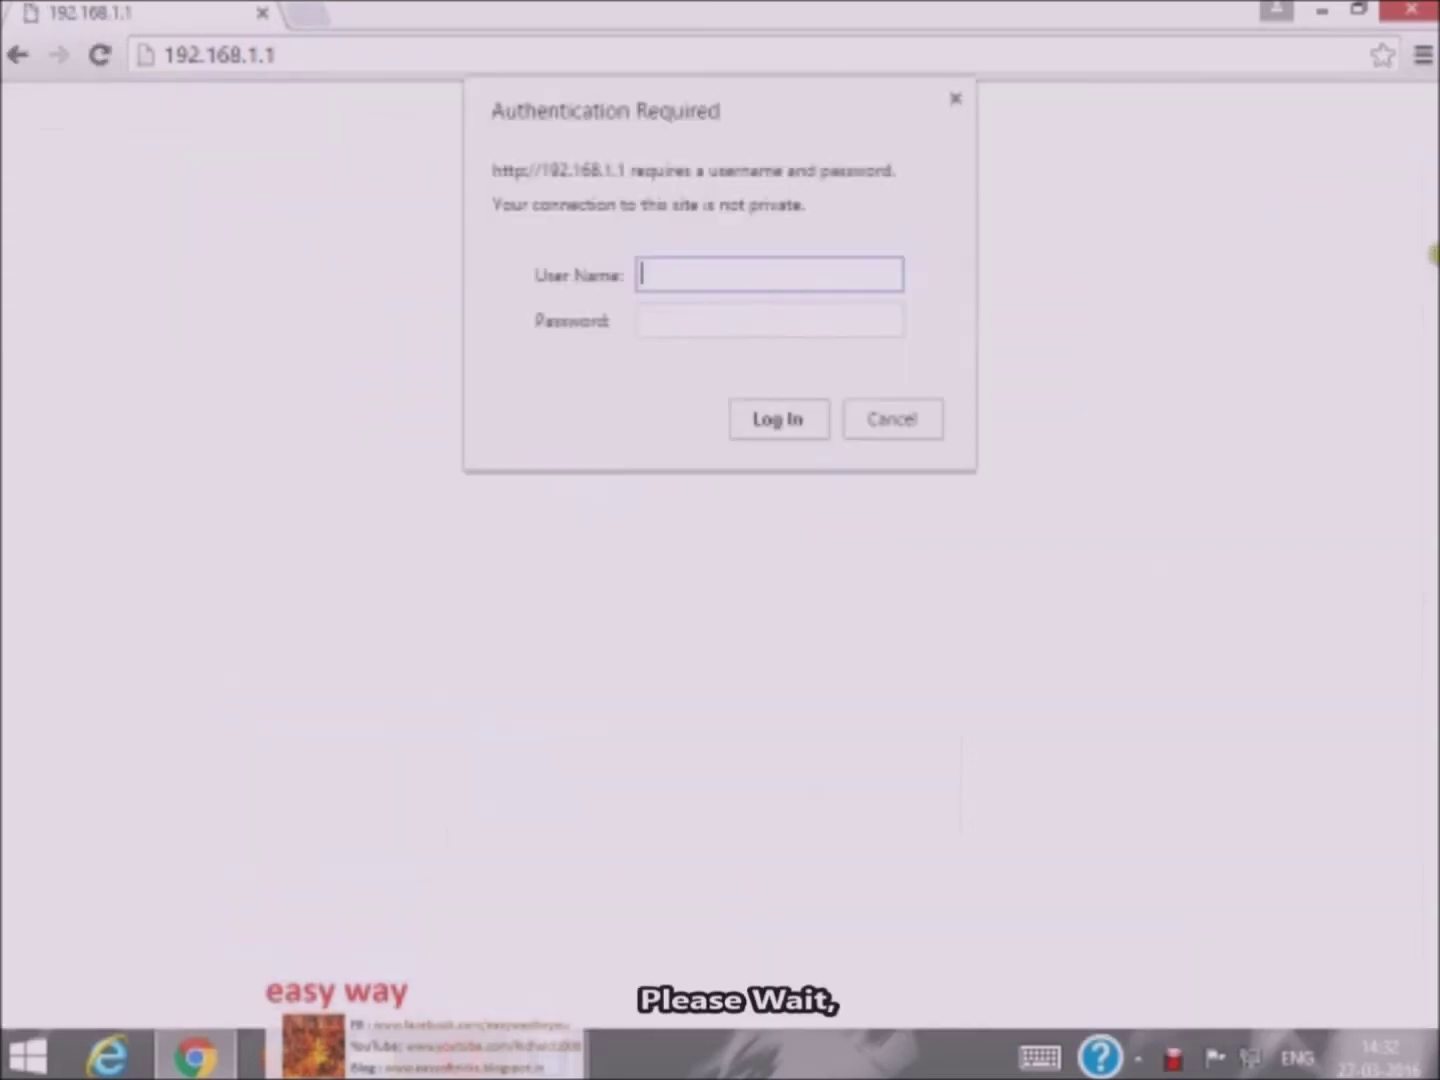
pyautogui.write('ad')
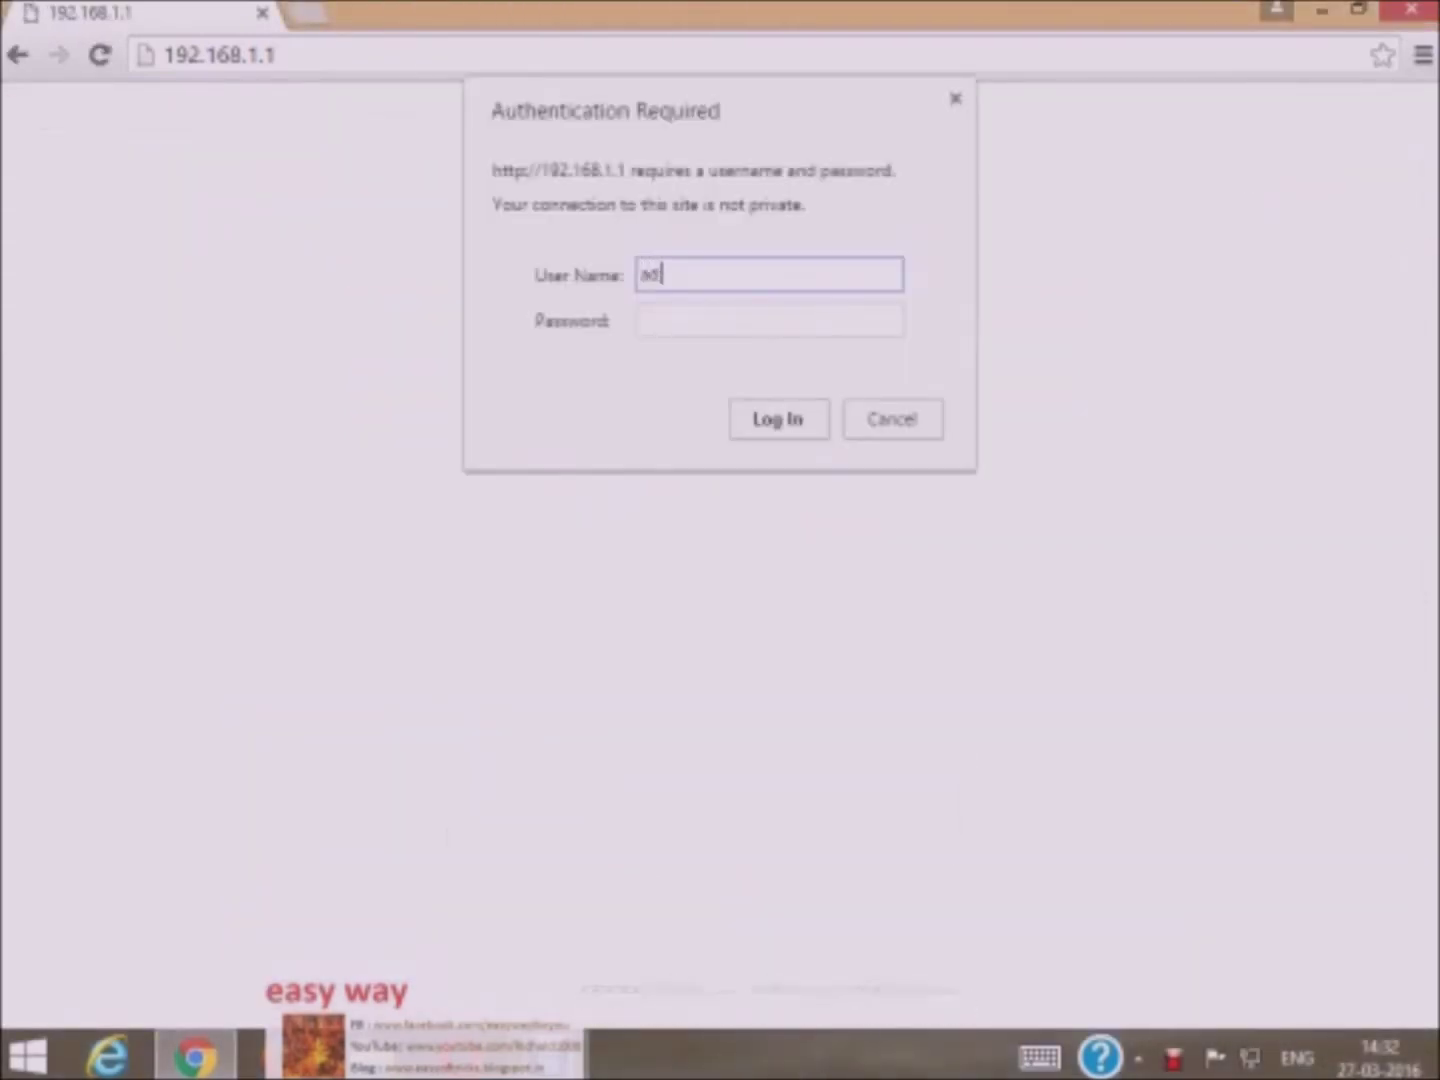
pyautogui.write('min')
# - Log in with the admin credentials to reach the Status page
pyautogui.press('Tab')
pyautogui.write('admi')
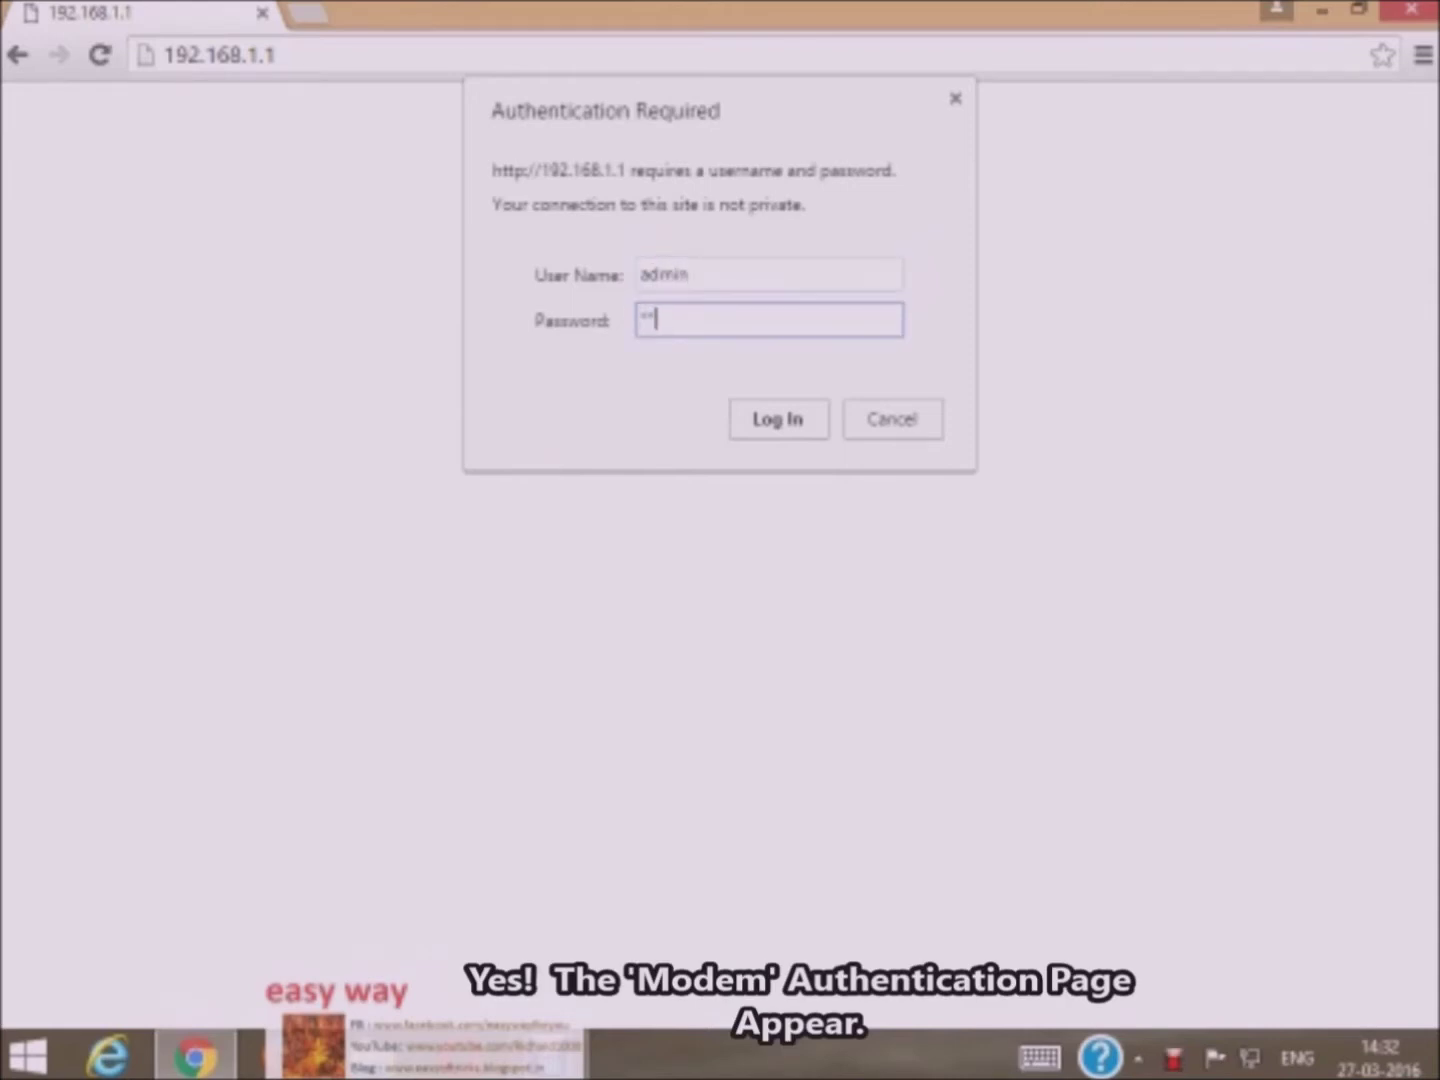
pyautogui.write('n')
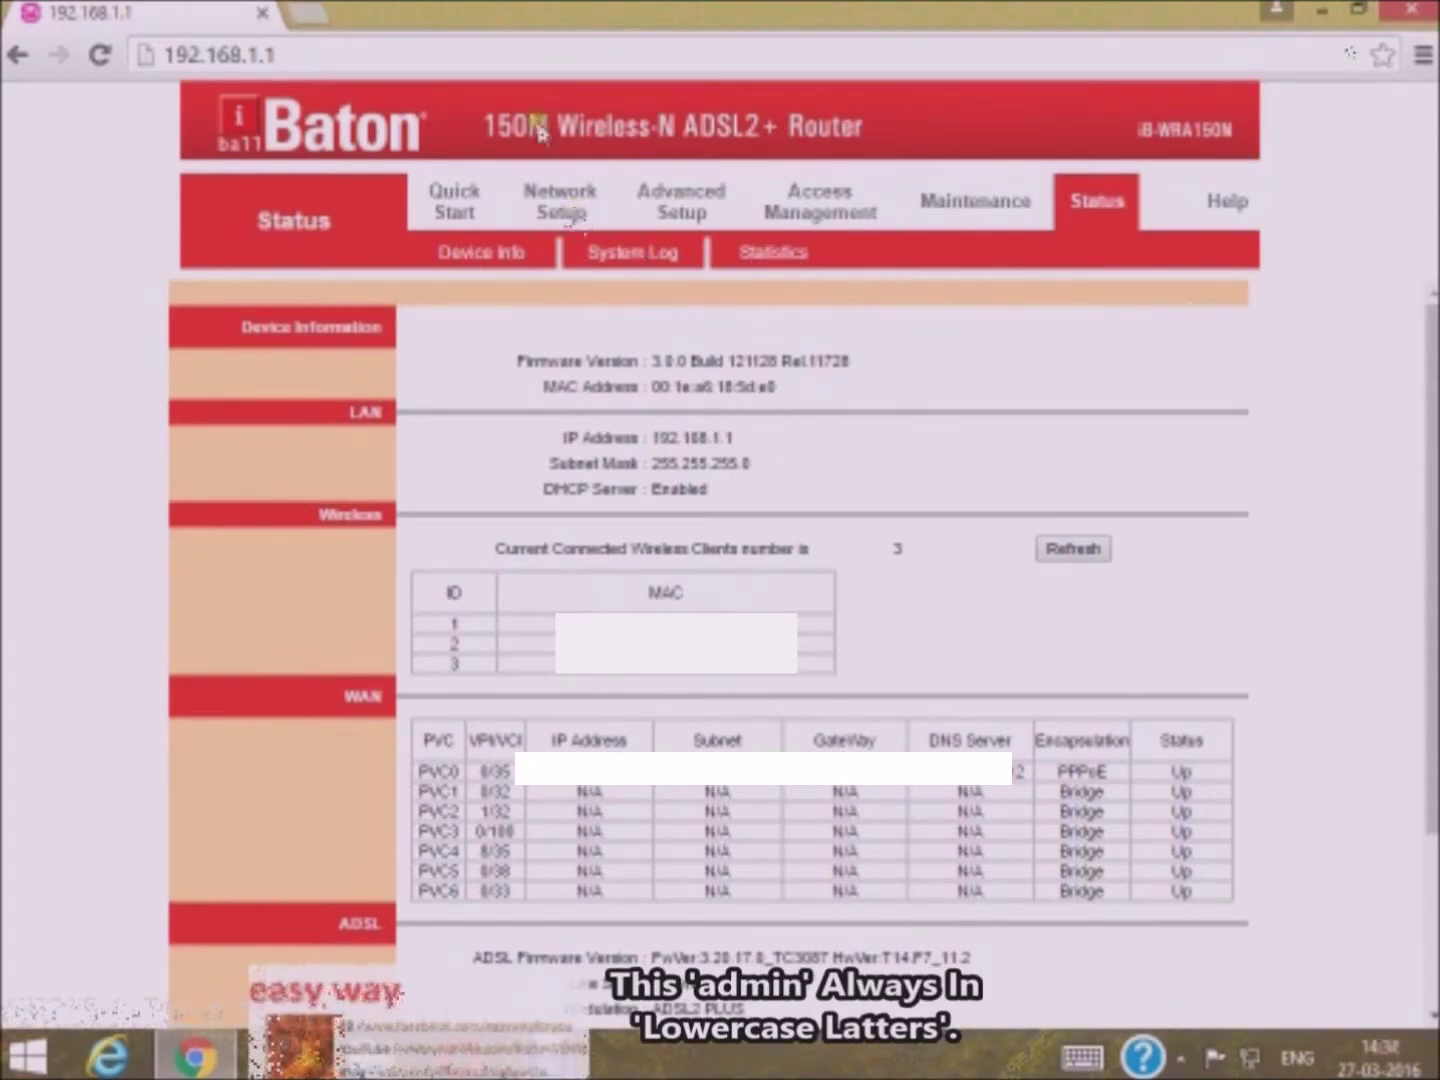
pyautogui.click(1077, 202)
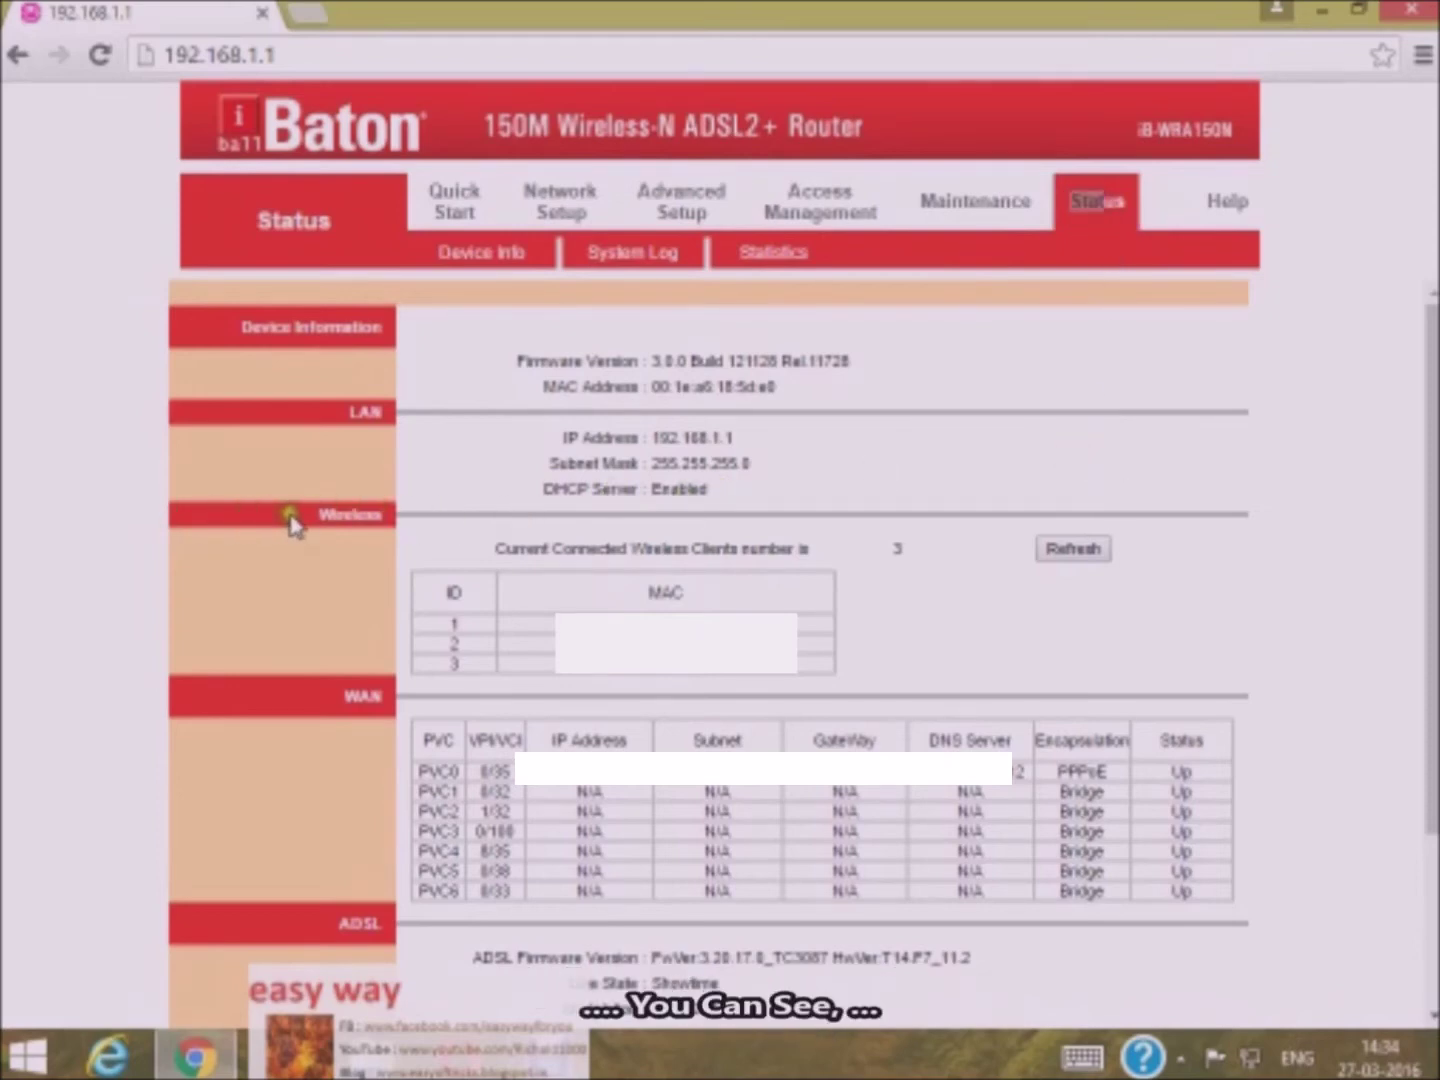
pyautogui.moveTo(317, 515); pyautogui.dragTo(380, 518)
pyautogui.click(408, 549)
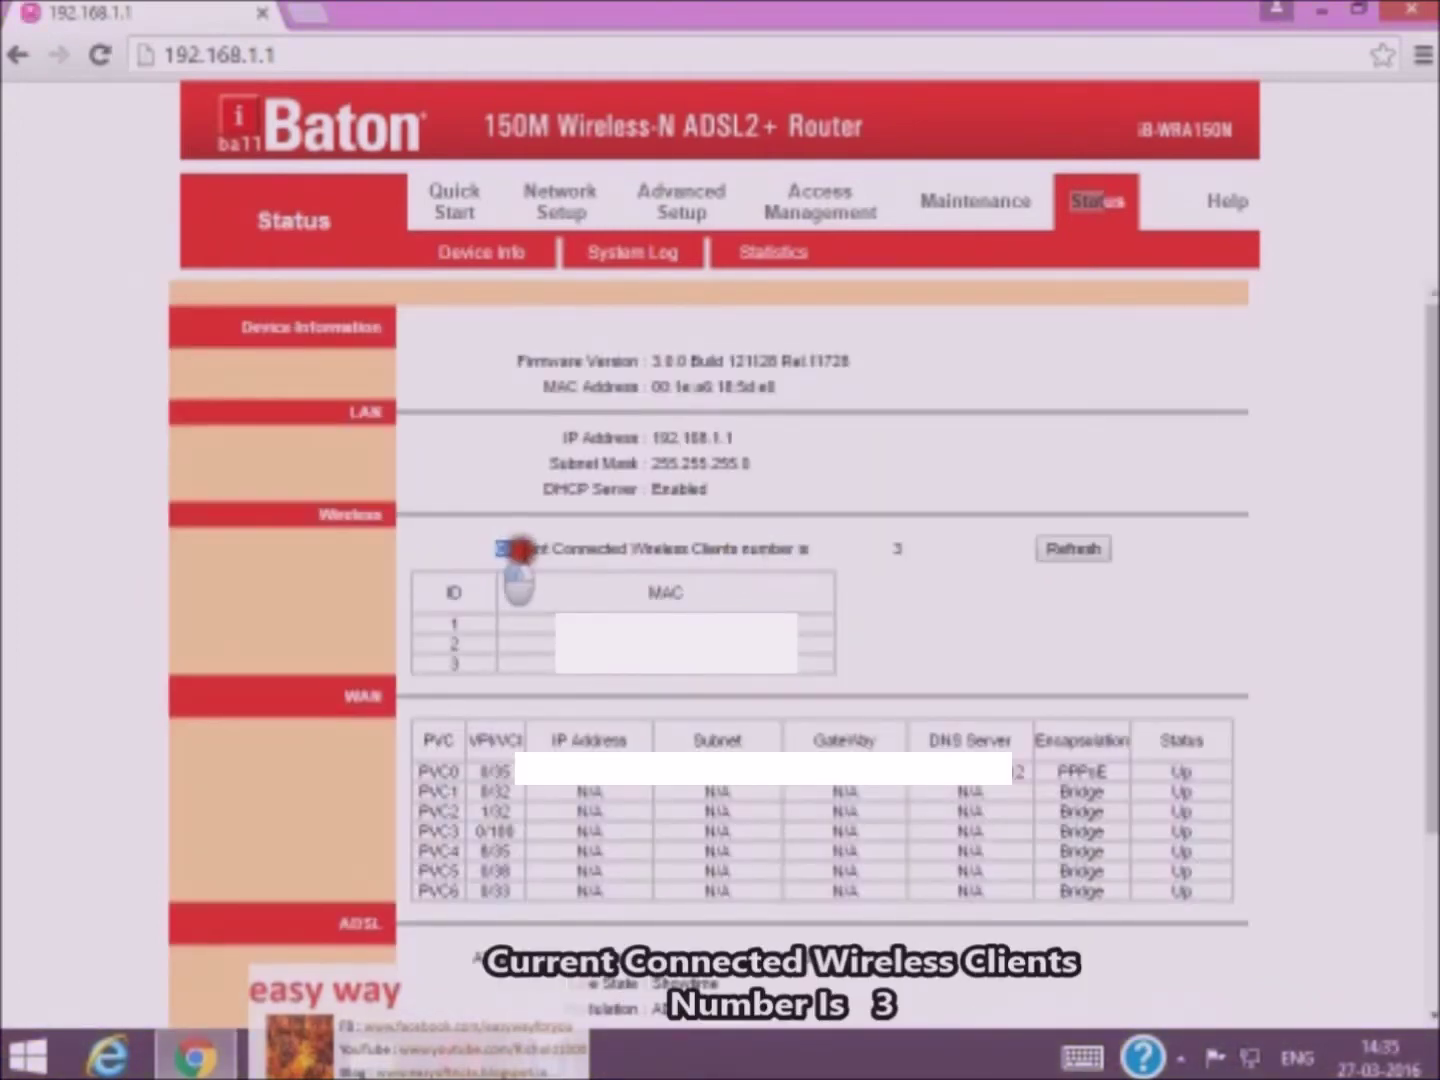
pyautogui.moveTo(519, 548); pyautogui.dragTo(897, 556)
pyautogui.click(905, 558)
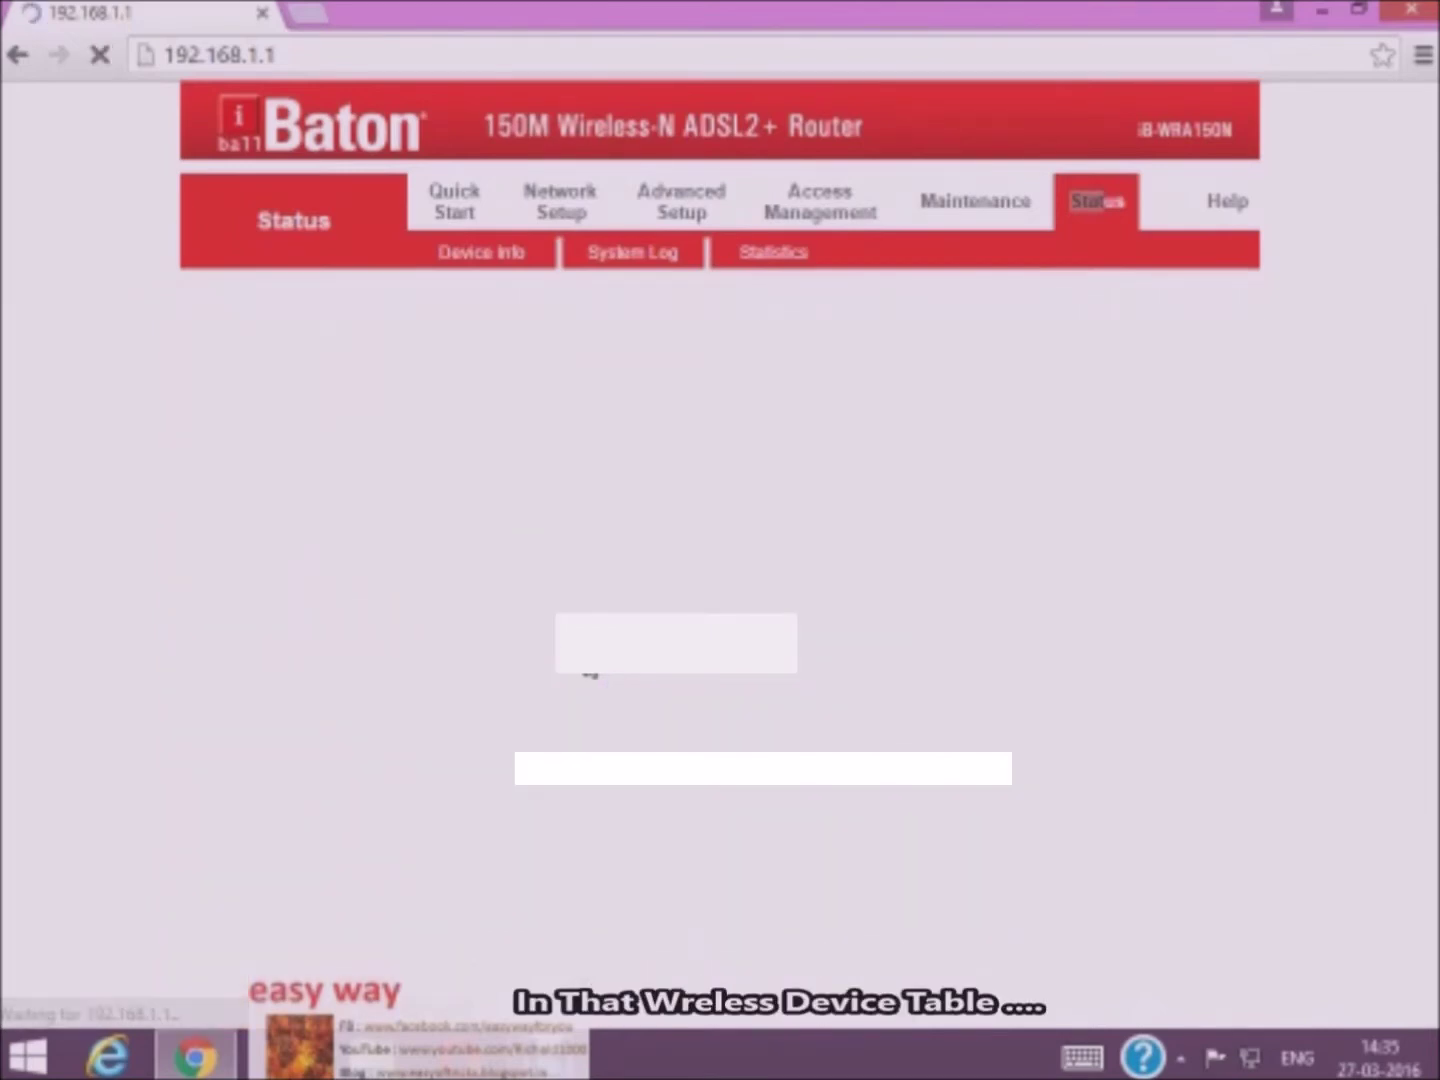
pyautogui.click(625, 675)
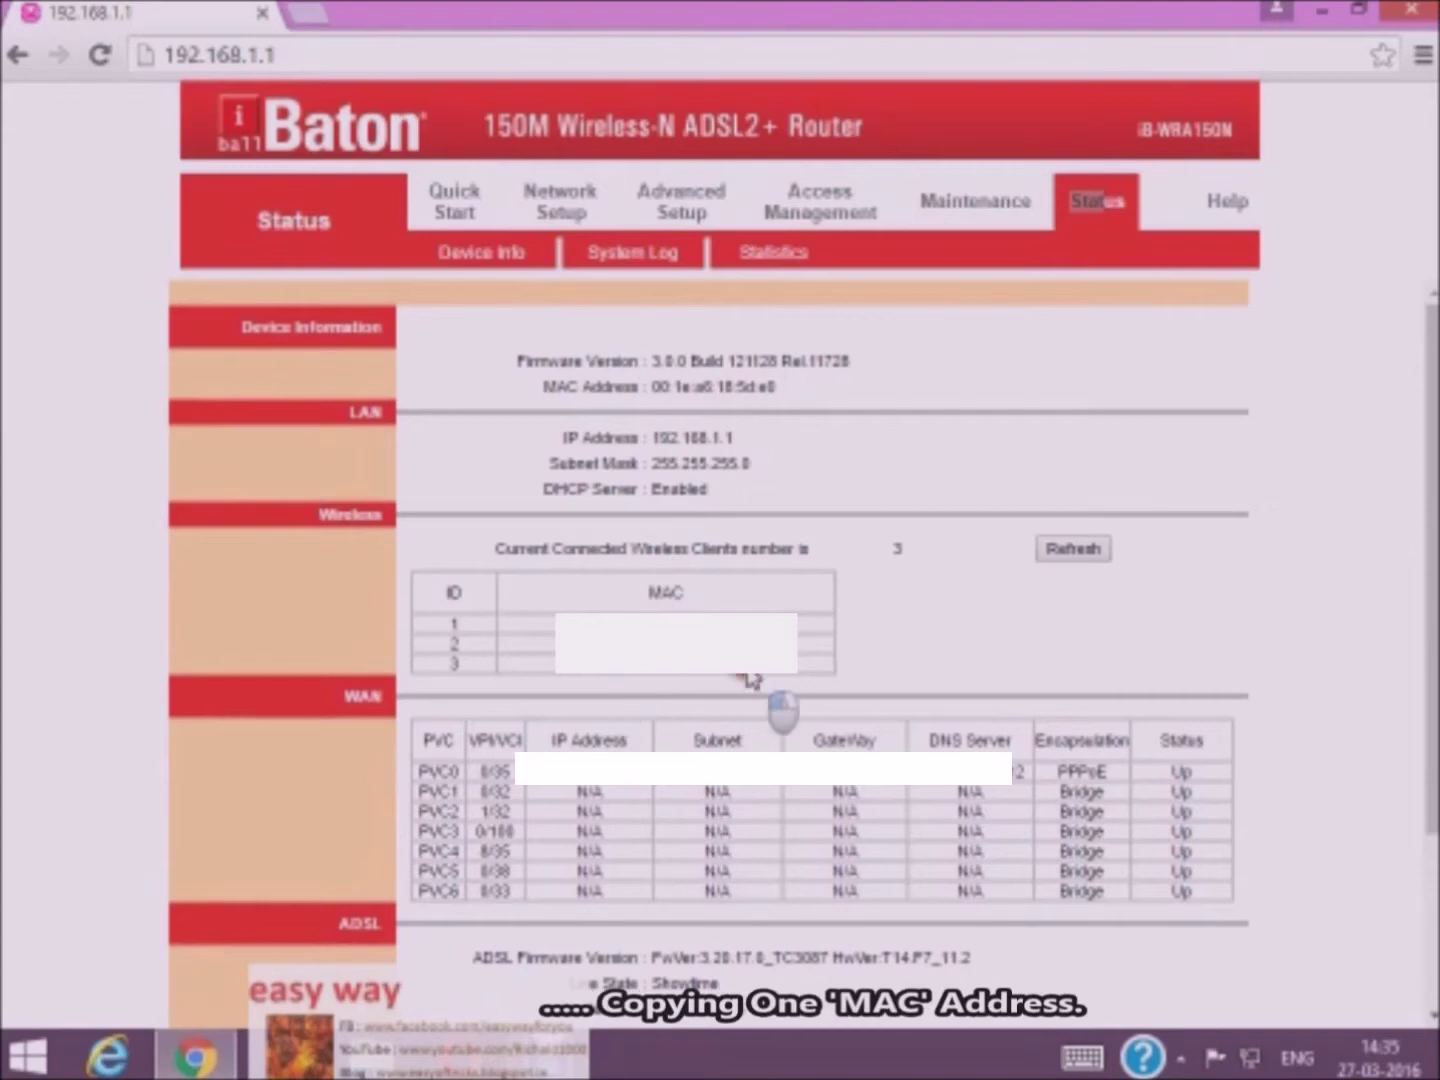
pyautogui.click(732, 614)
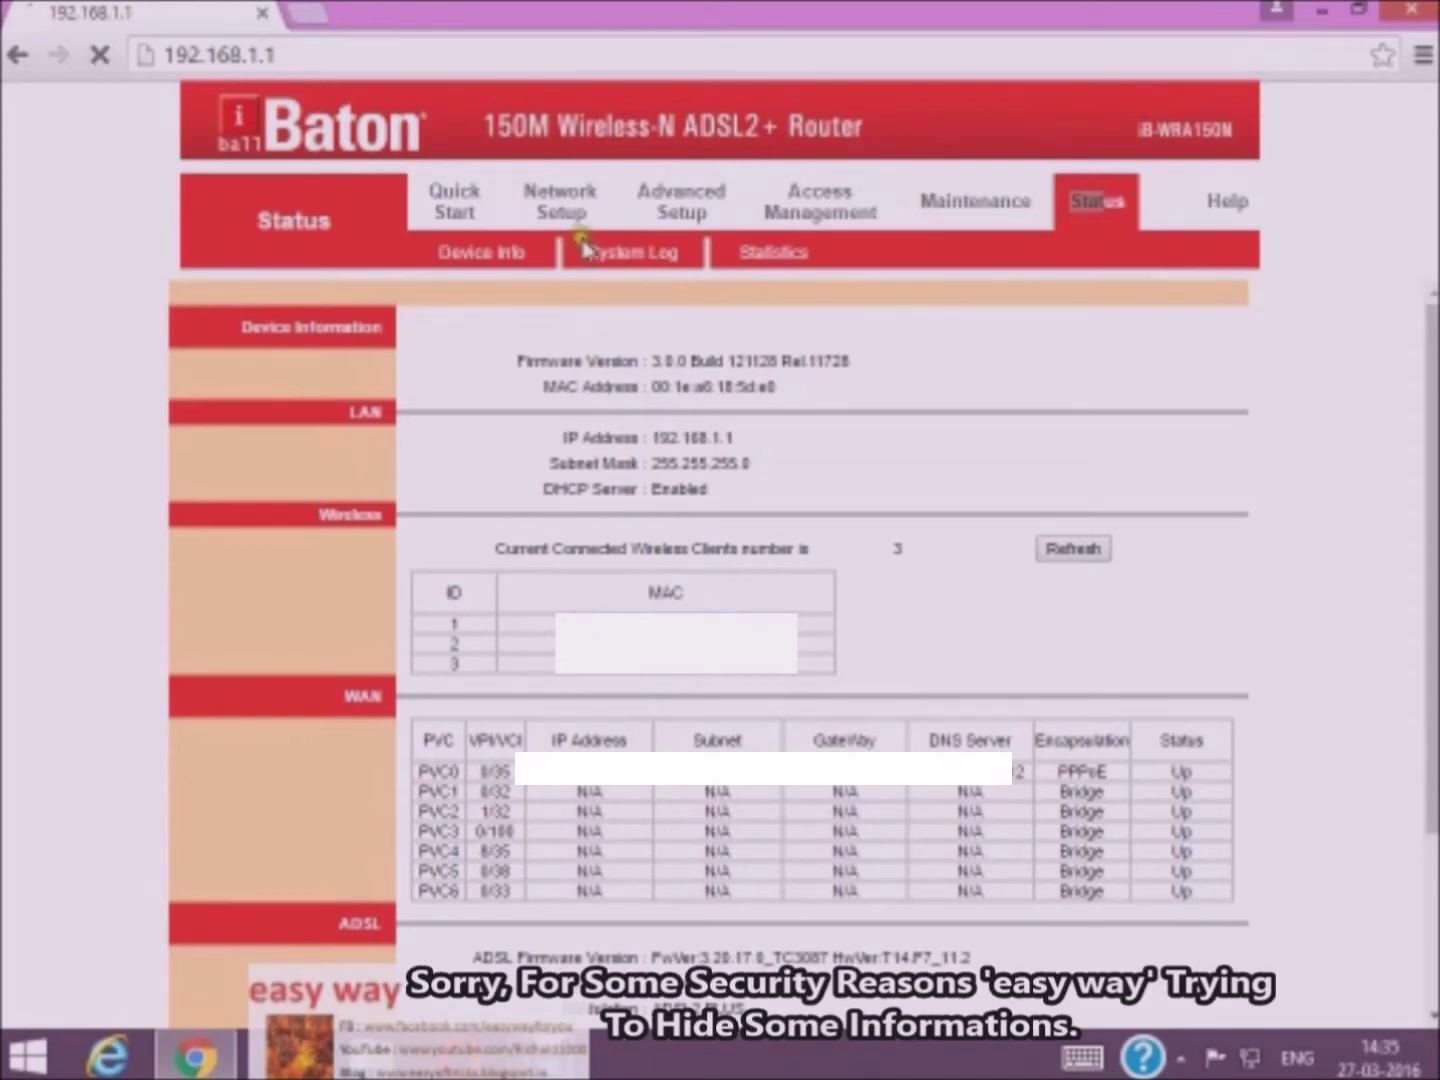
pyautogui.click(563, 216)
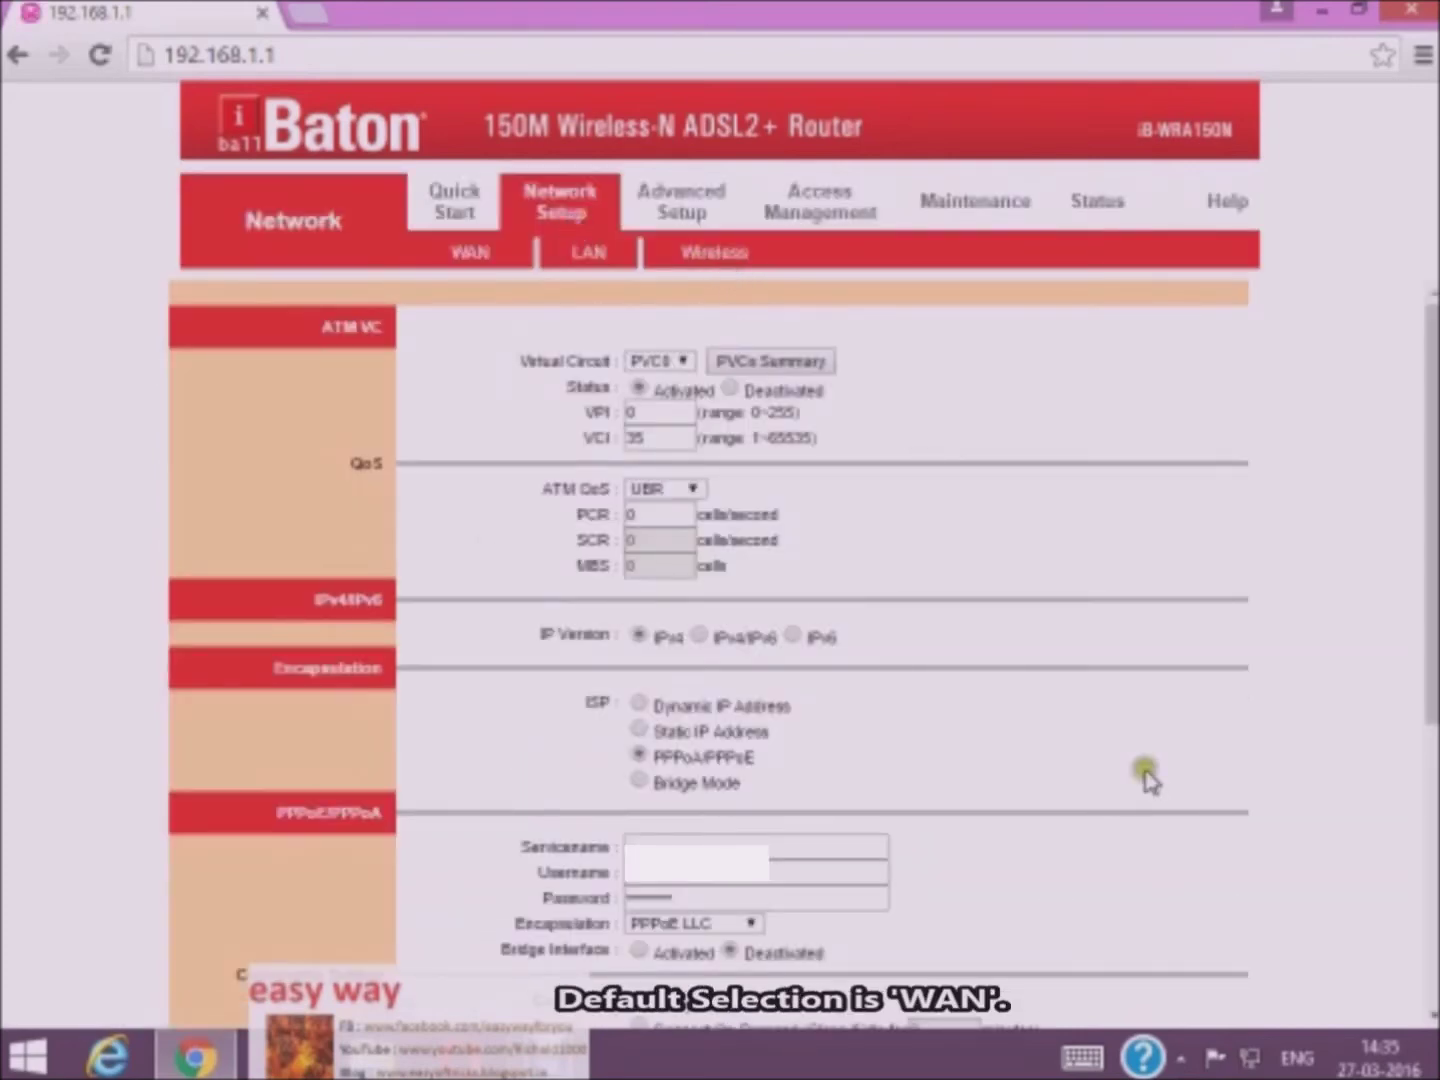
# - Go to the Wireless settings page under Network Setup
pyautogui.click(706, 261)
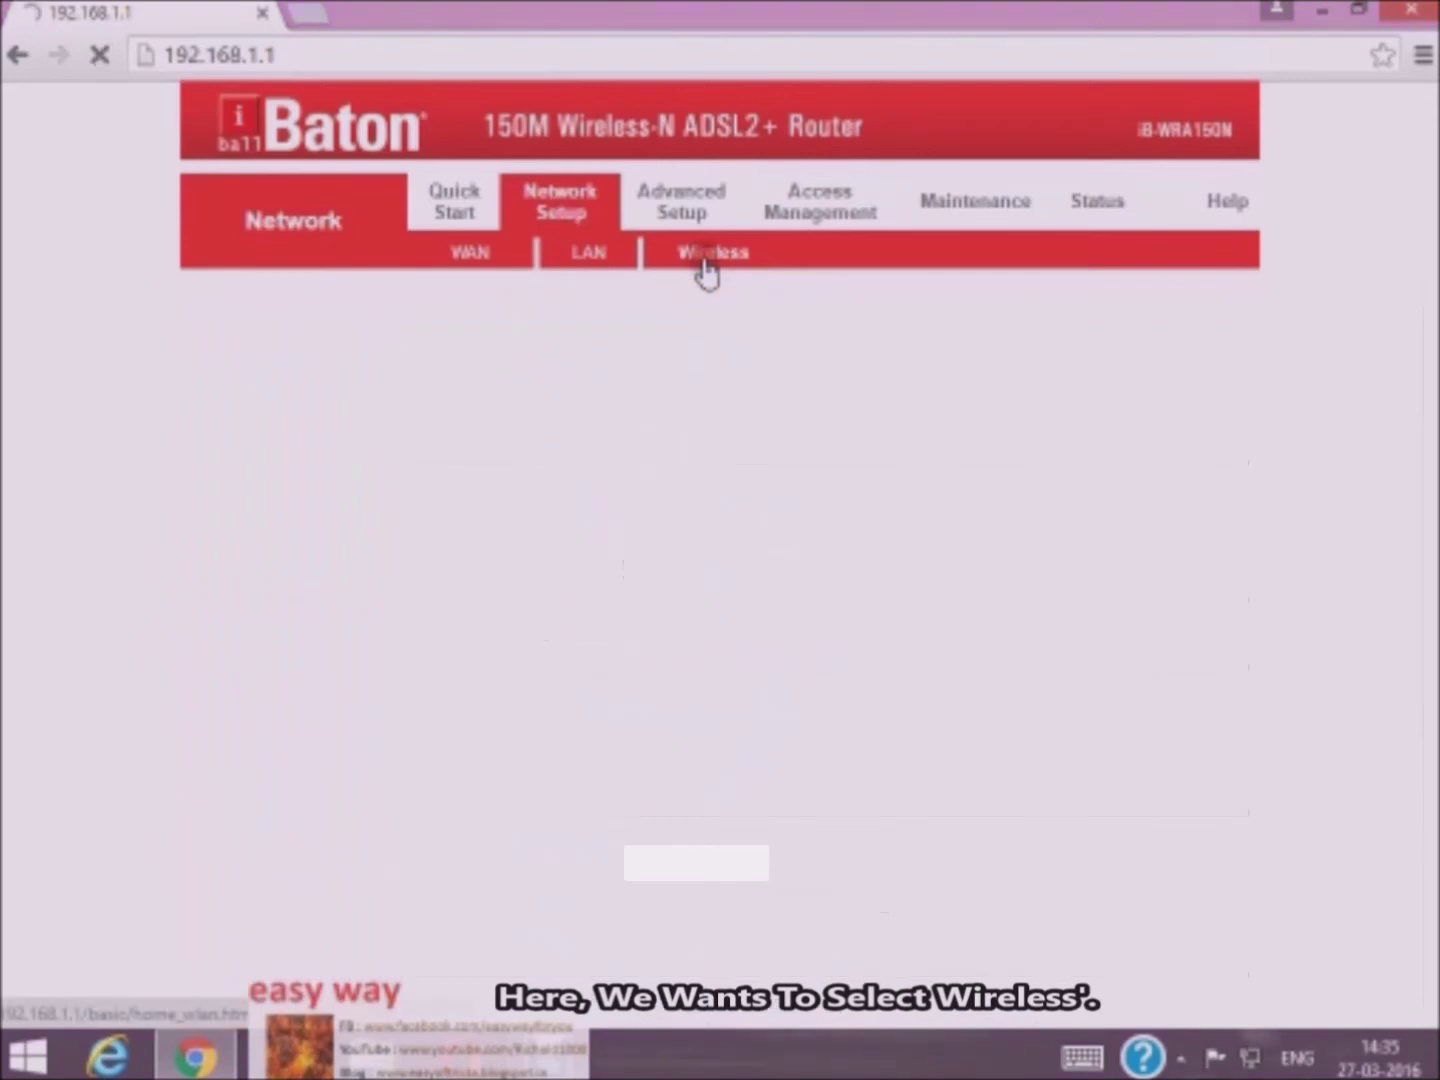
pyautogui.click(1064, 799)
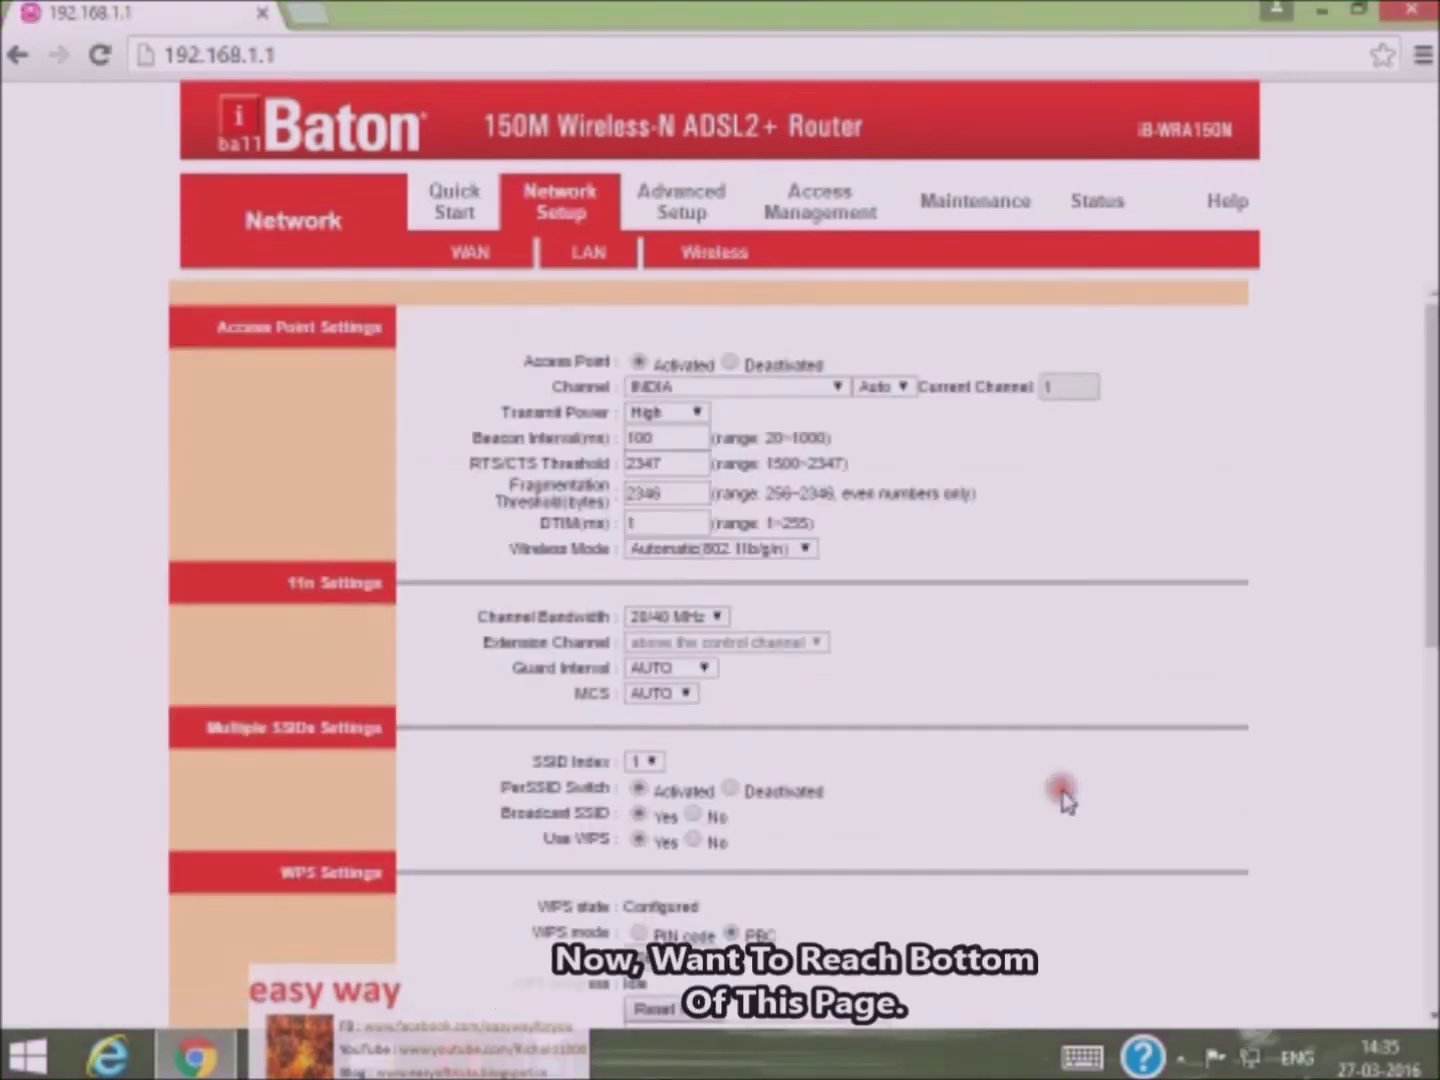
pyautogui.scroll(-3, 1065, 799)
pyautogui.scroll(-3, 1067, 801)
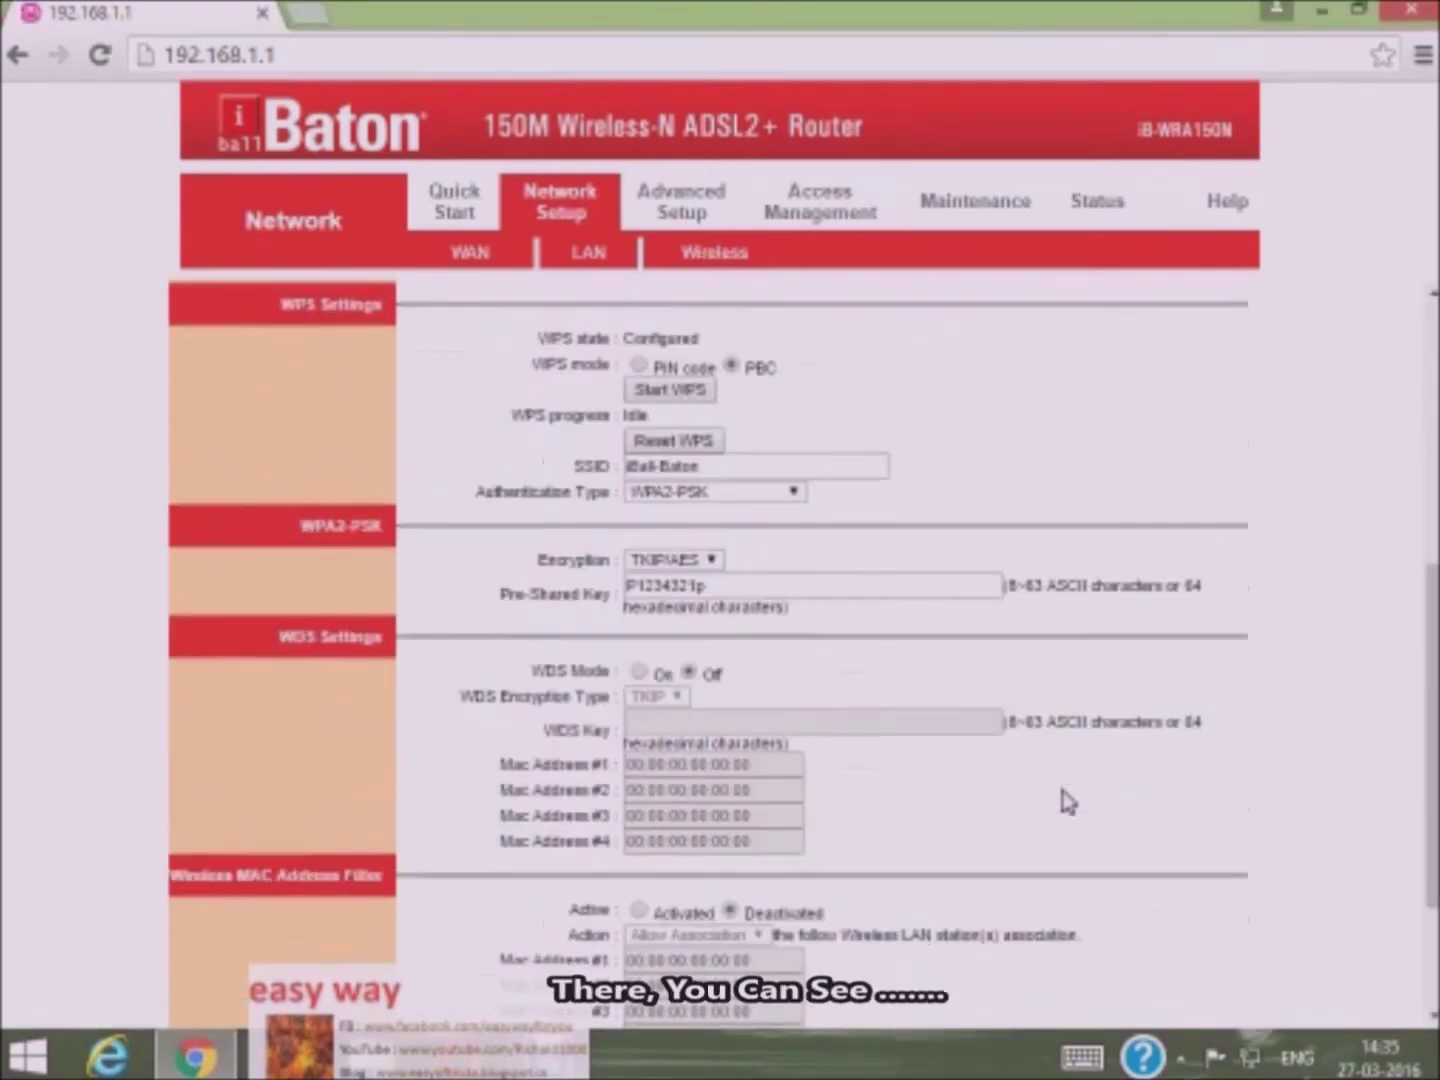
pyautogui.scroll(-2, 1063, 799)
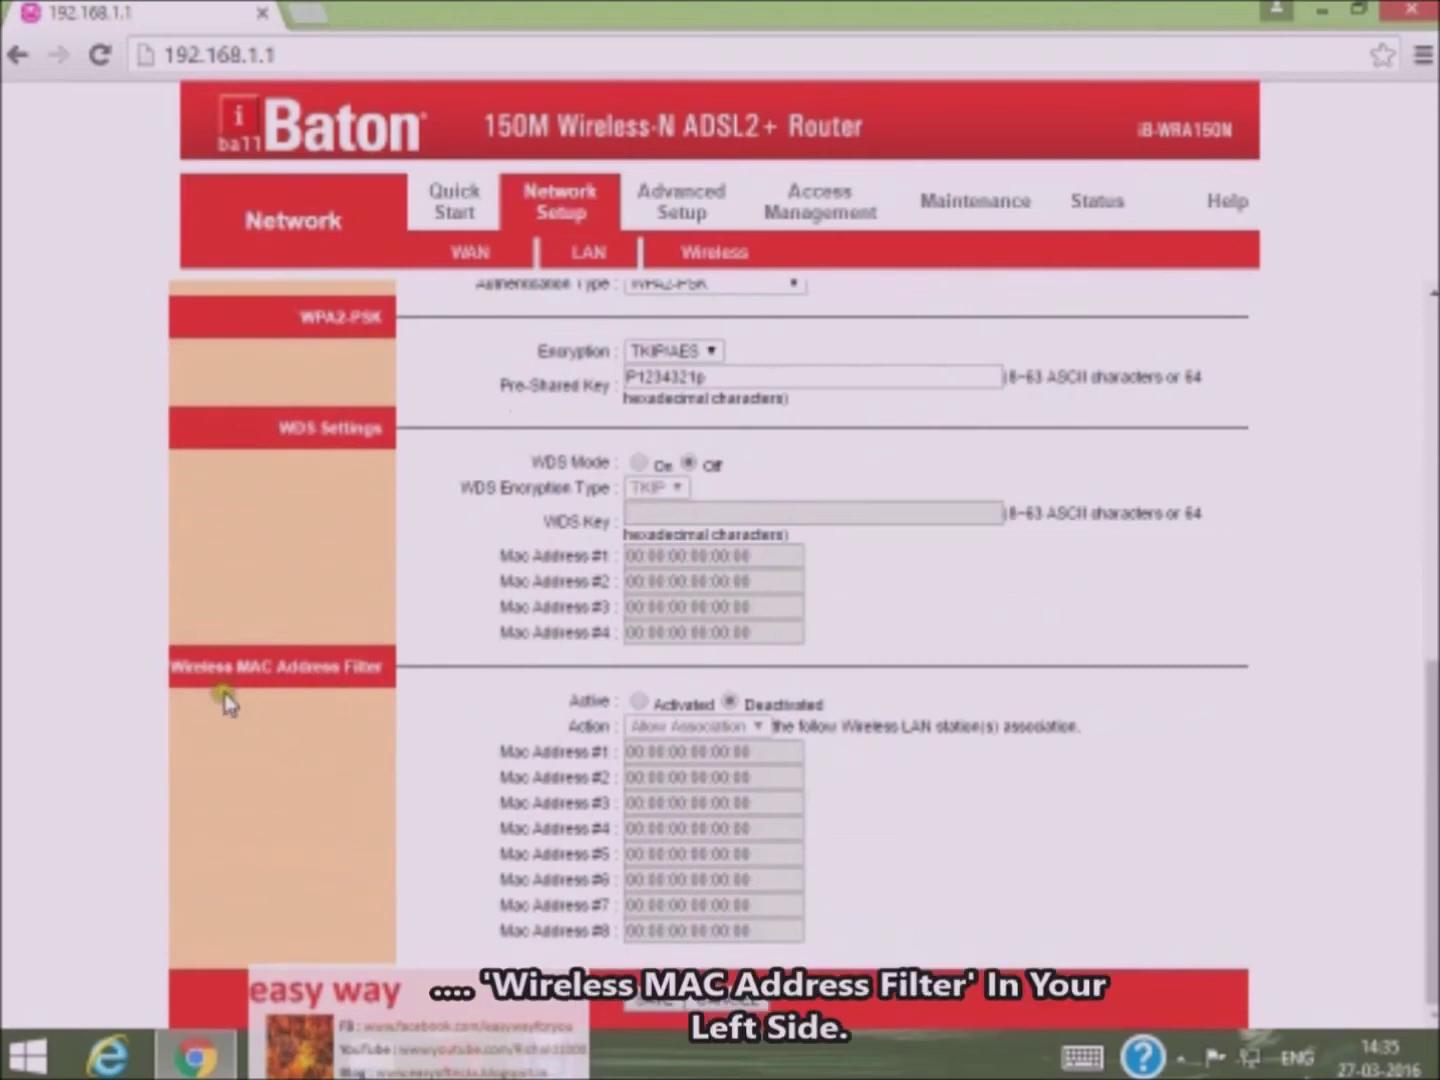
# - Highlight the Wireless MAC Address Filter heading on the Wireless page
pyautogui.moveTo(220, 672); pyautogui.dragTo(351, 676)
# - Activate the MAC filter with Allow Association and clear the MAC Address #1 placeholder
pyautogui.click(638, 702)
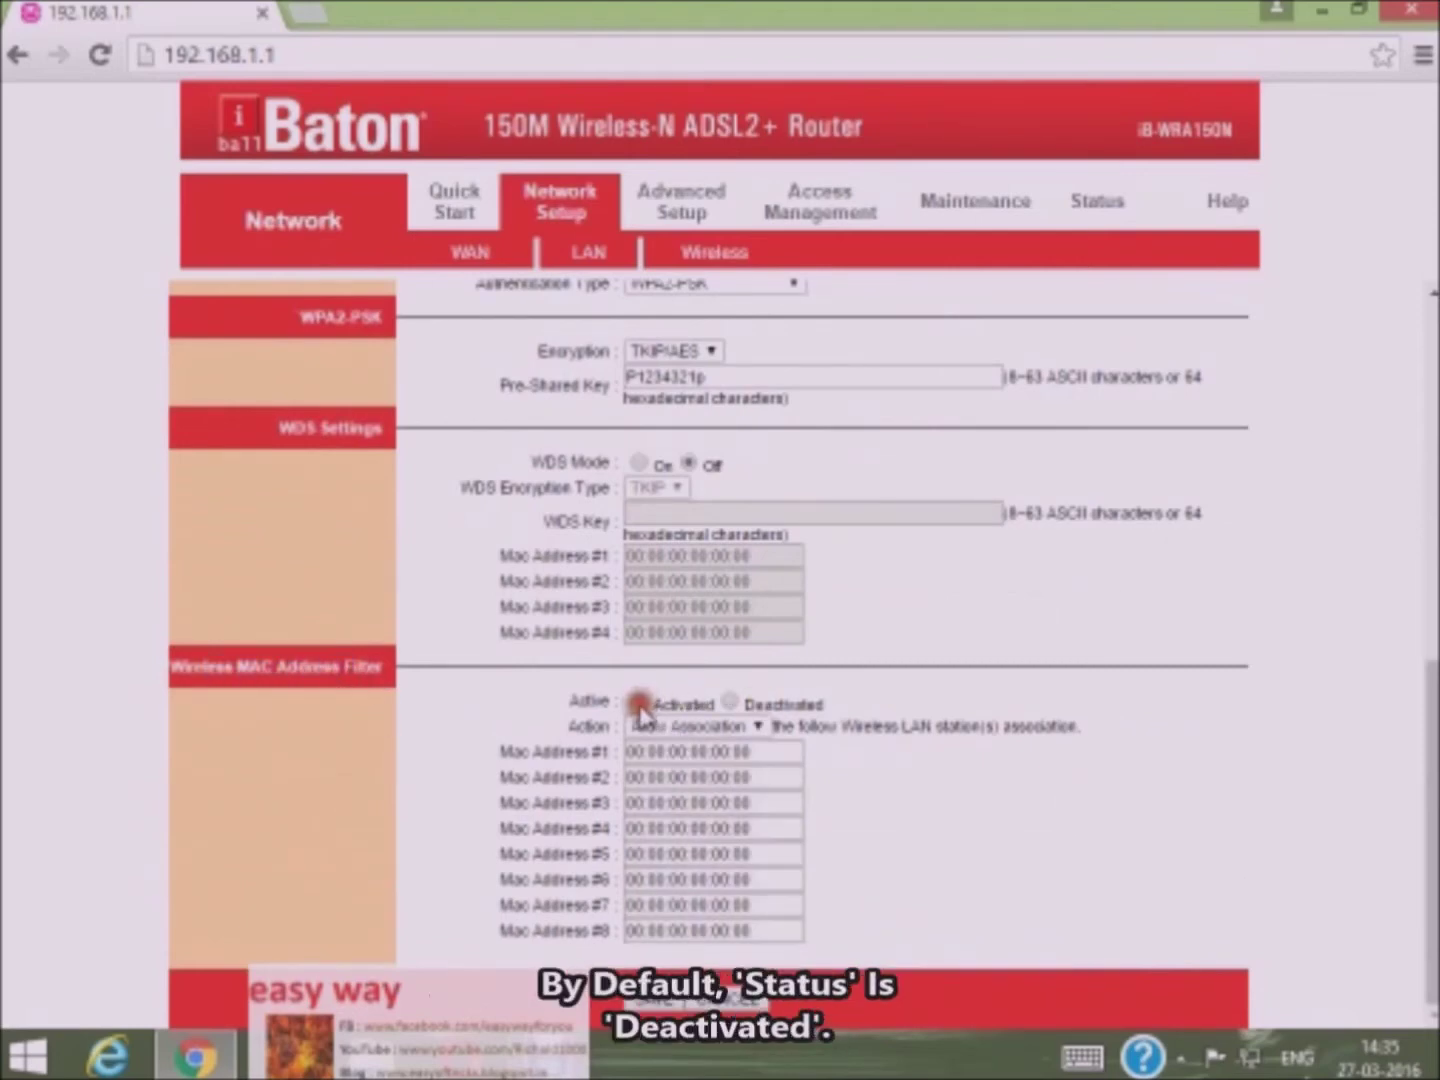
pyautogui.click(671, 726)
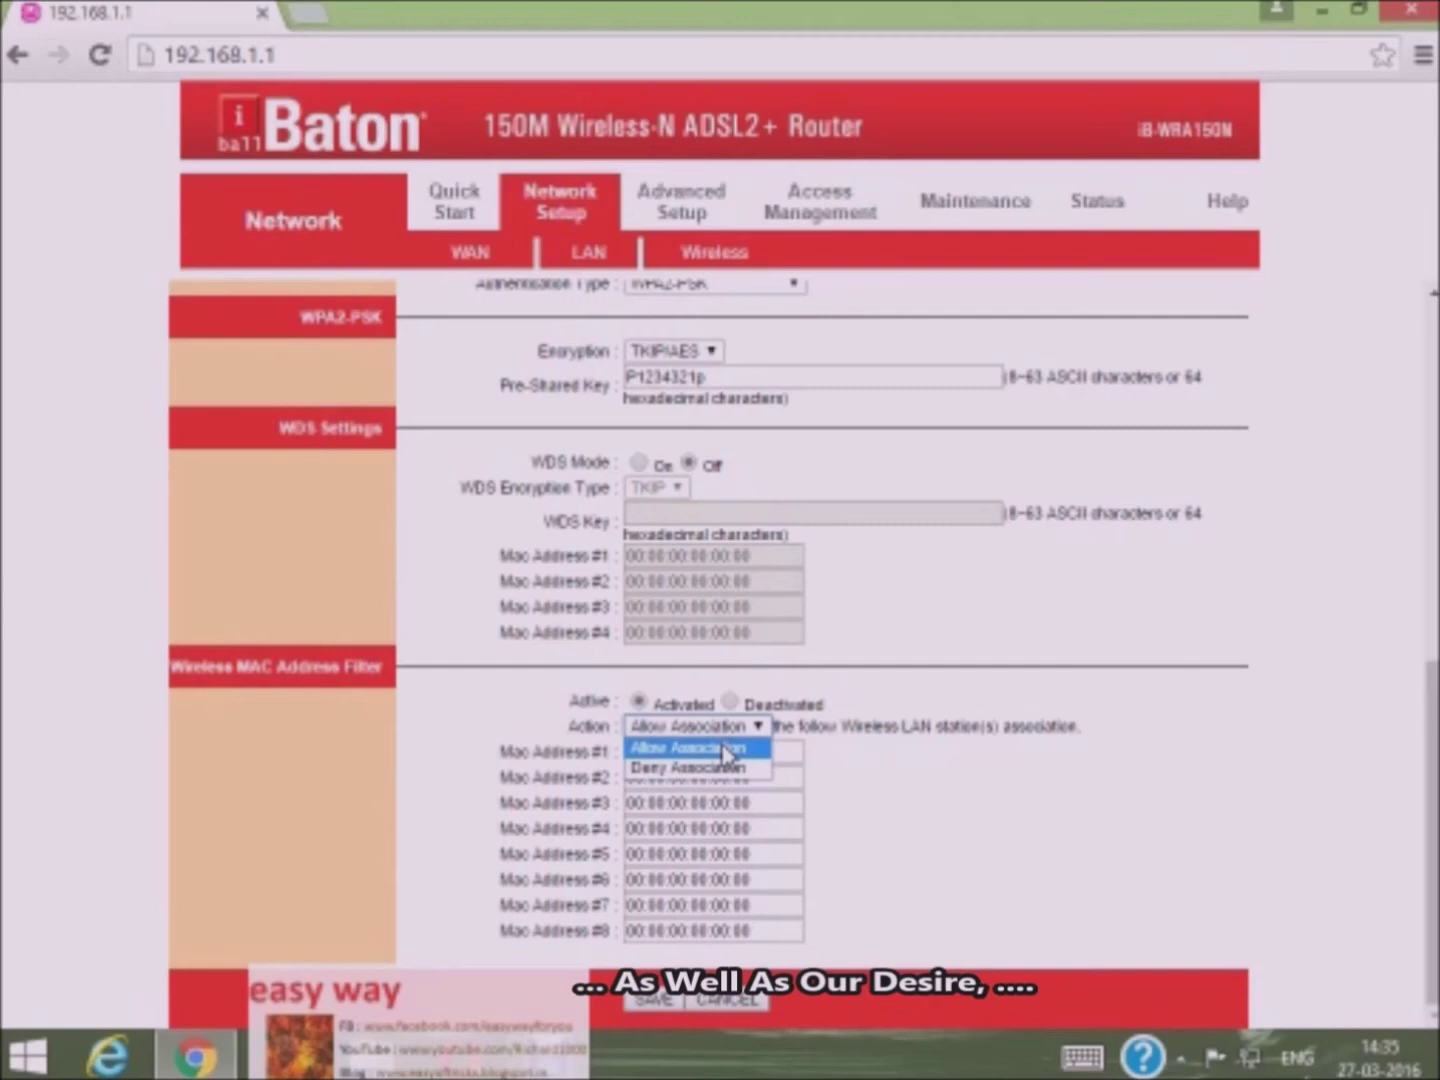
pyautogui.click(725, 751)
pyautogui.moveTo(788, 754); pyautogui.dragTo(551, 752)
pyautogui.press('BackSpace')
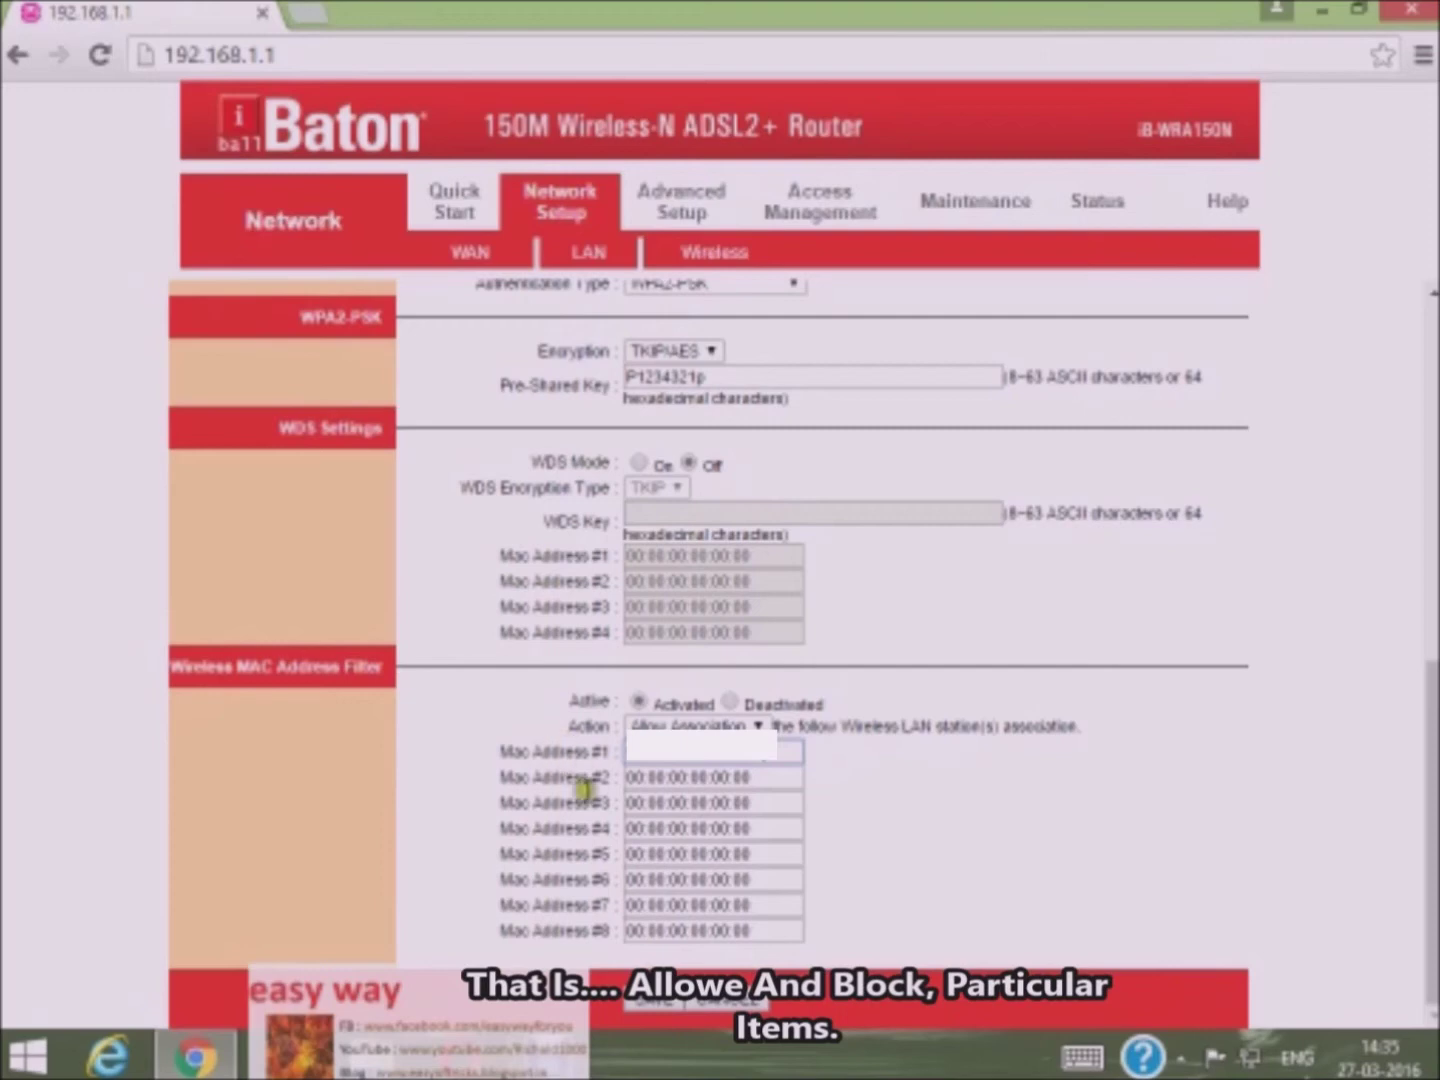
pyautogui.click(697, 726)
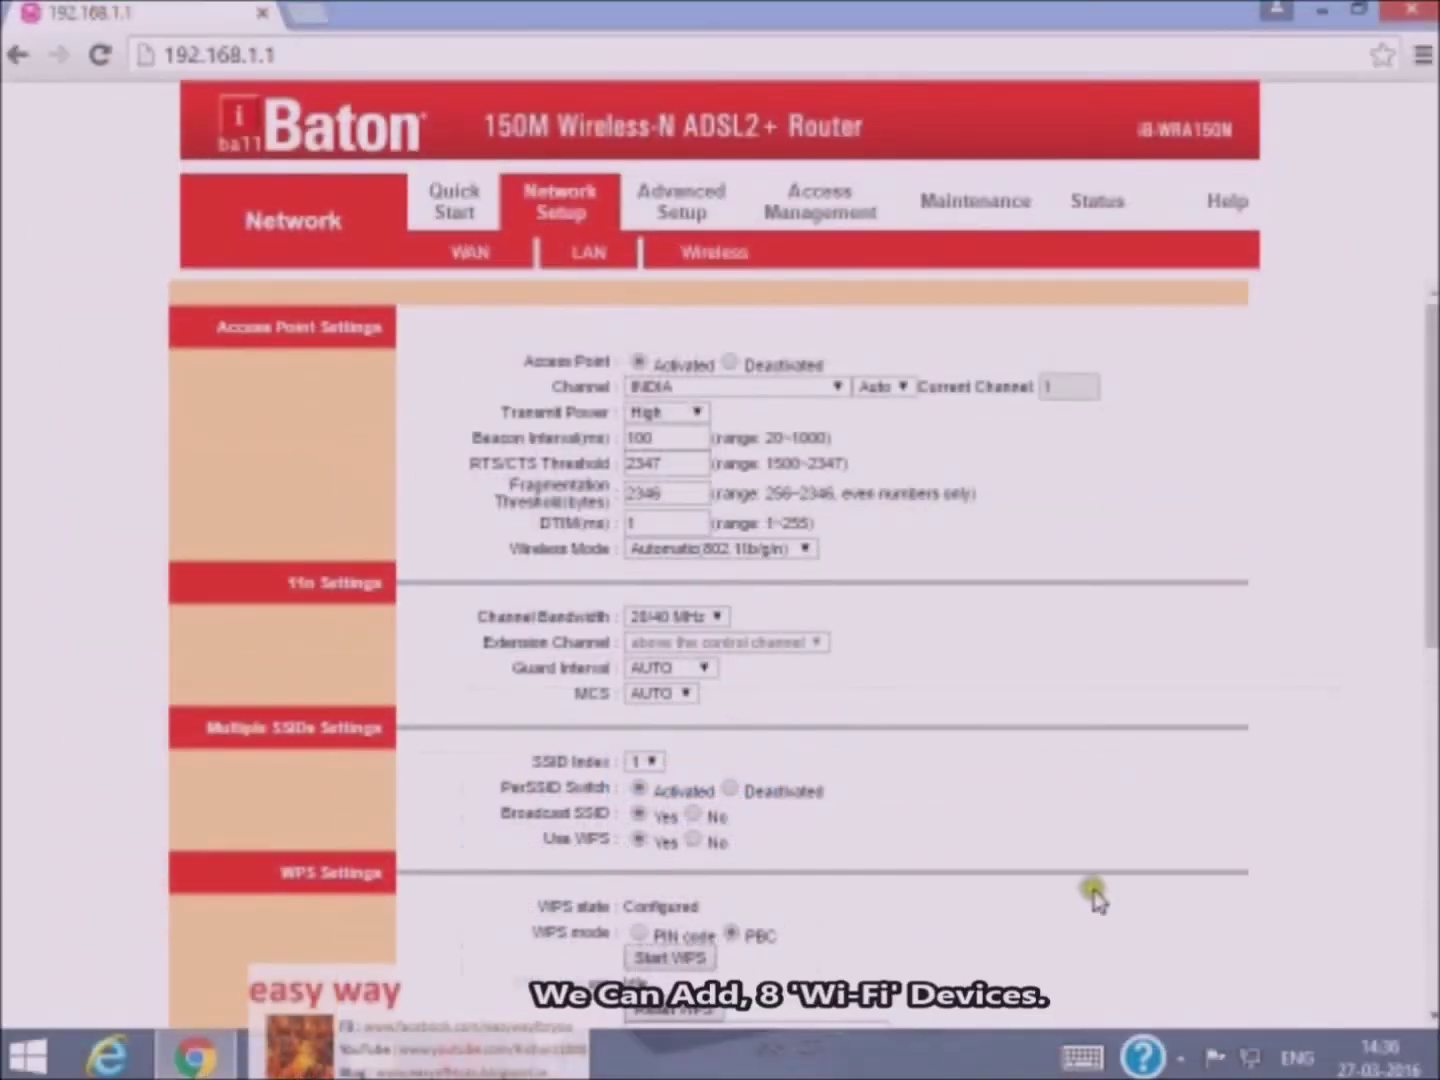
pyautogui.scroll(-10, 714, 962)
pyautogui.scroll(-2, 713, 962)
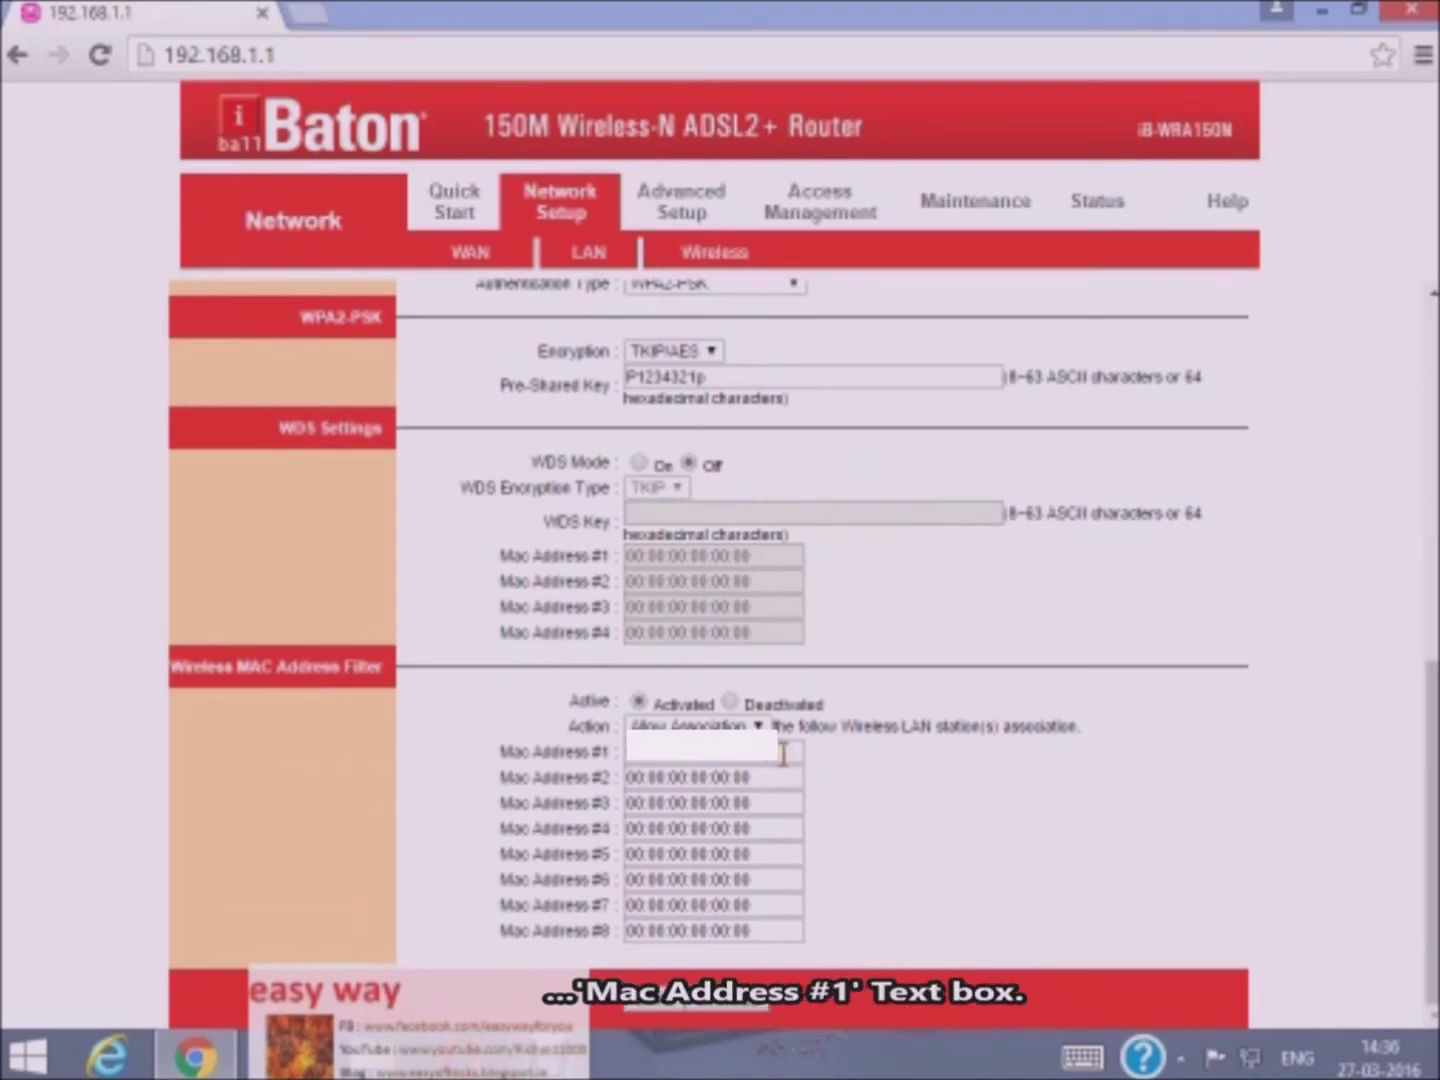
# - Save the Wireless settings with the activated MAC filter
pyautogui.click(647, 999)
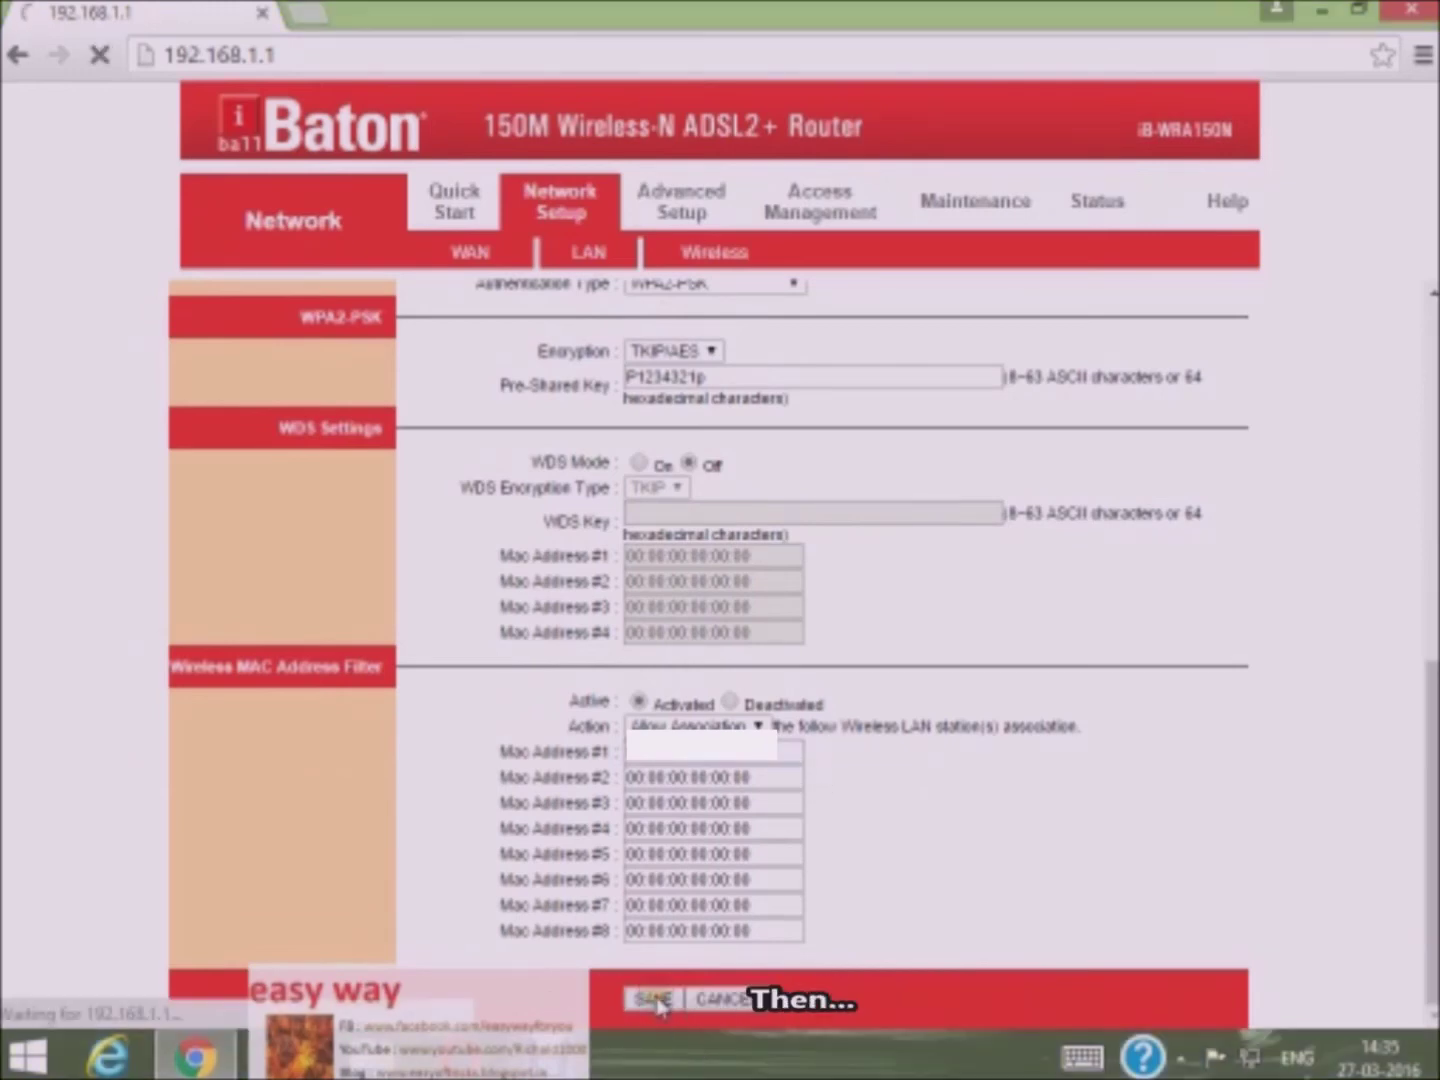